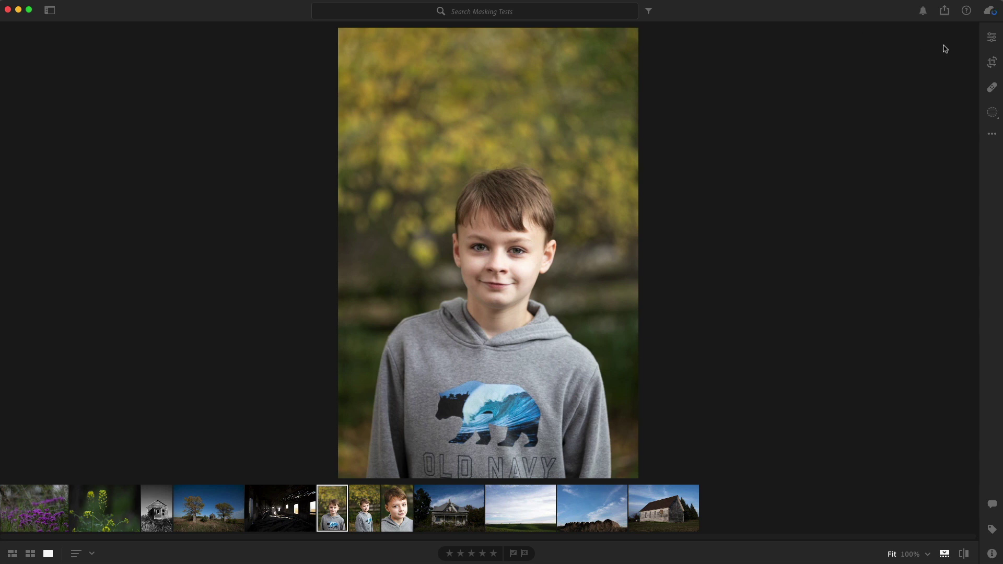
Step: Mask the boy with Select Subject, then inspect the mask edges at 100% across his hair and face
left_click(991, 114)
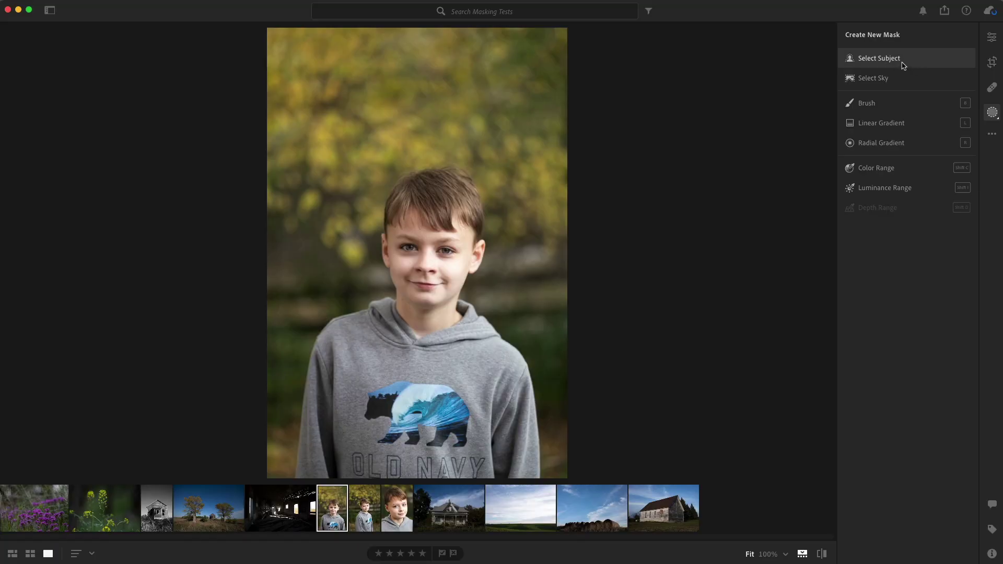
left_click(879, 58)
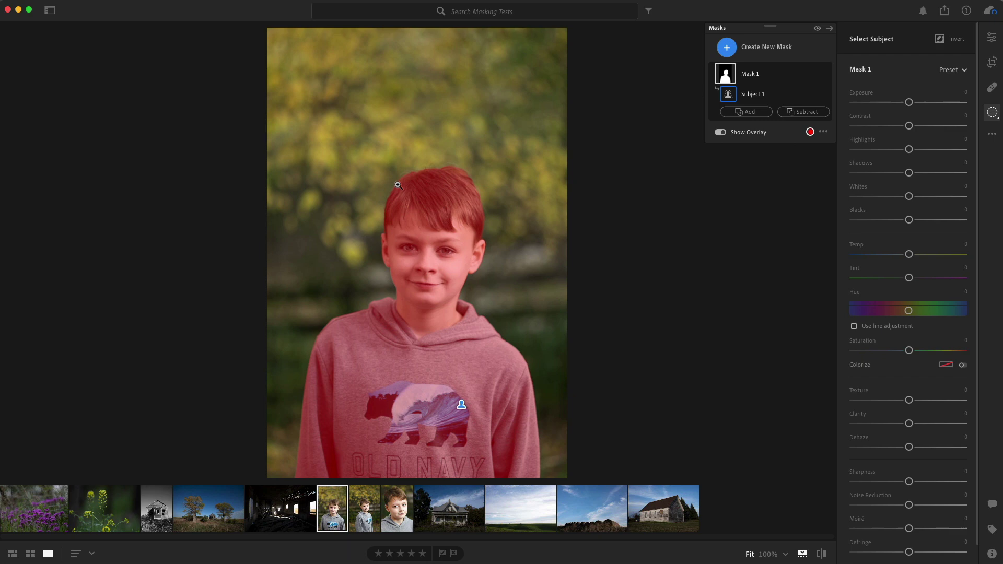
left_click(398, 185)
left_click_drag(427, 195, 409, 94)
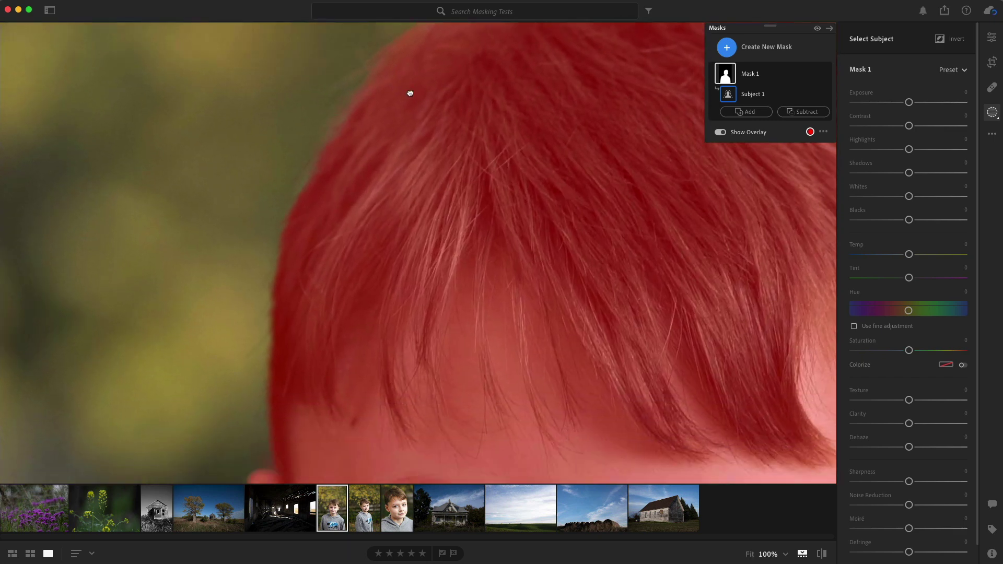
left_click_drag(390, 287, 391, 173)
left_click_drag(348, 317, 321, 202)
left_click_drag(326, 272, 286, 187)
left_click_drag(269, 238, 246, 202)
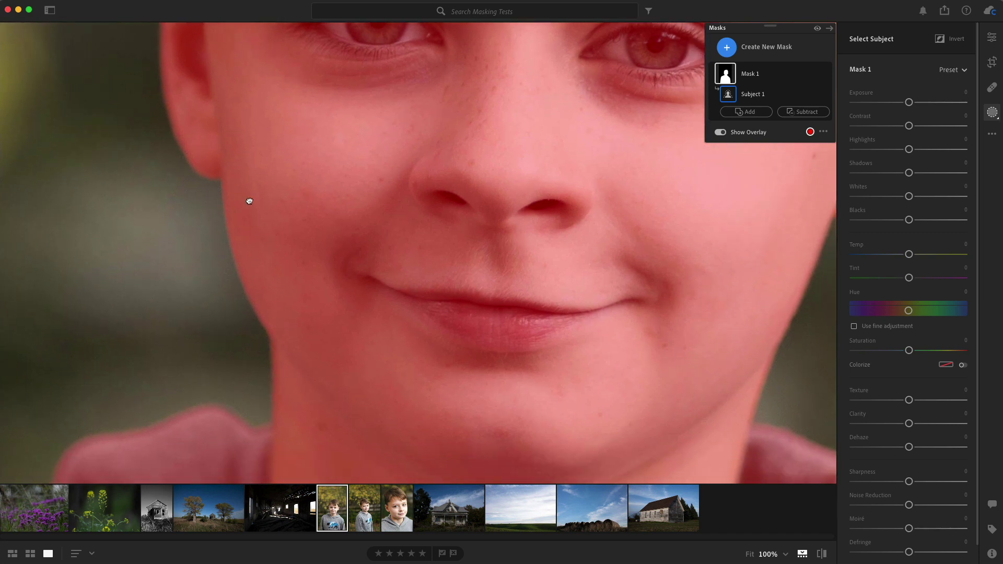
left_click(296, 216)
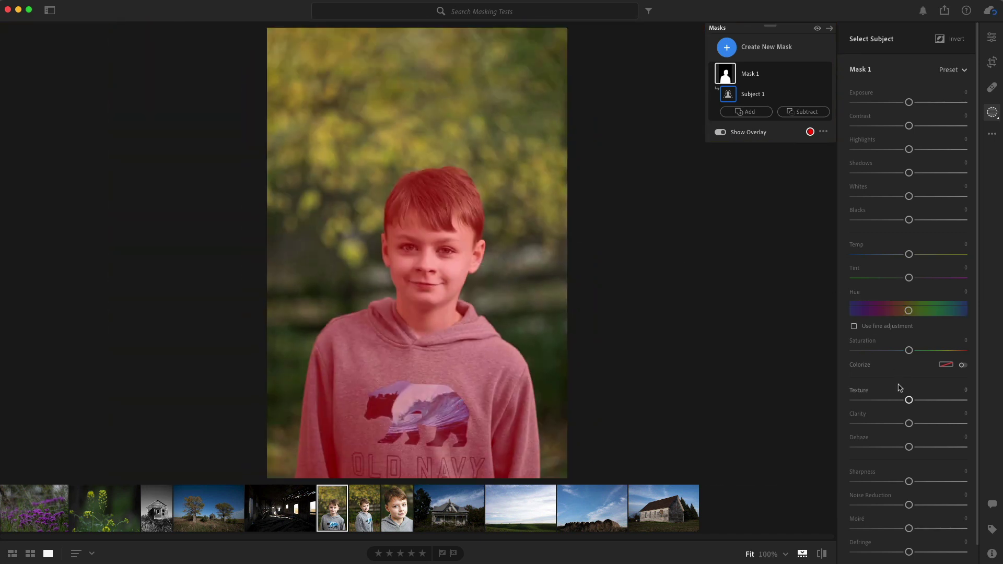
Step: Try an Exposure change, check the overlay settings, then lift Shadows on the boy's subject mask
left_click_drag(919, 104, 909, 103)
left_click(809, 131)
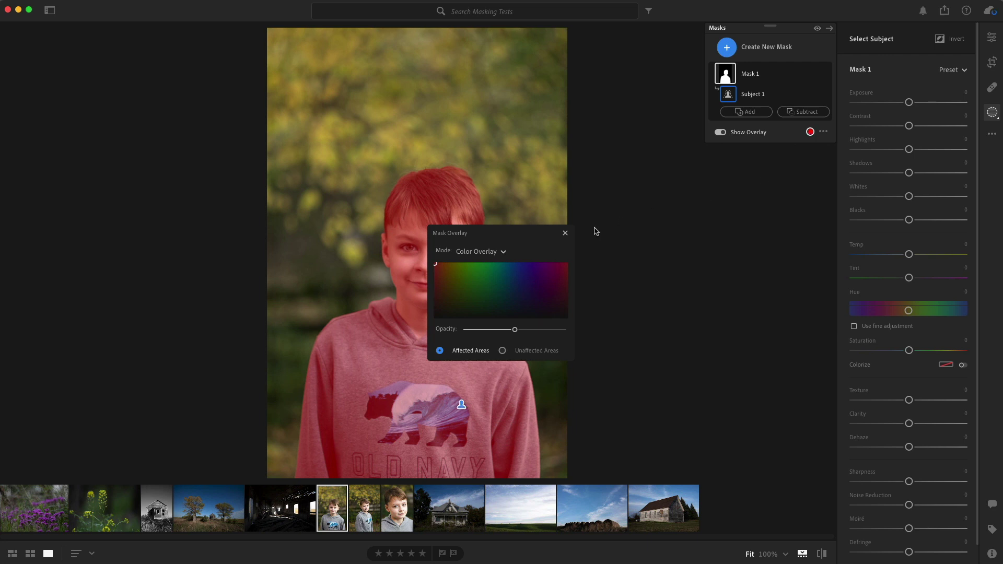
left_click(565, 234)
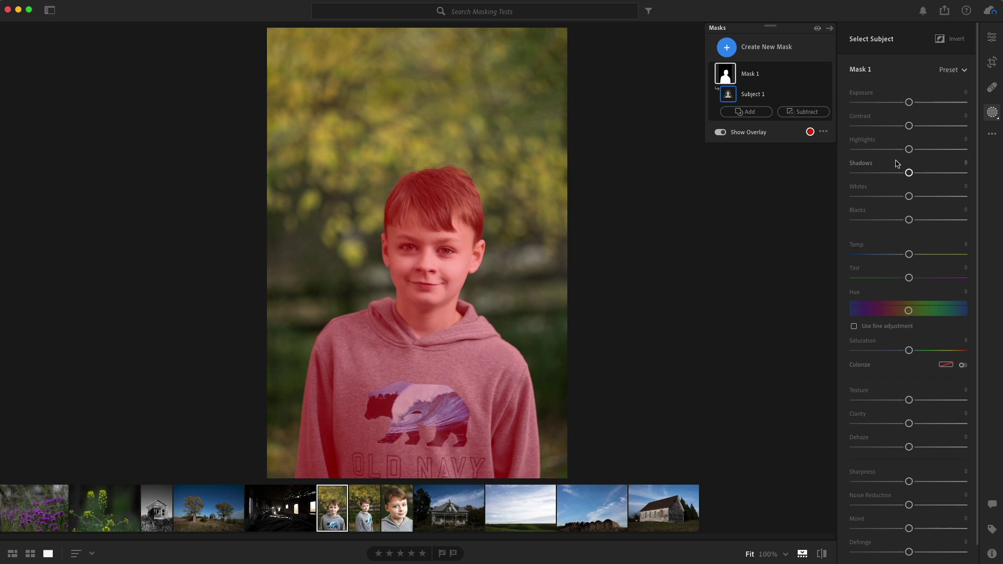
left_click(928, 173)
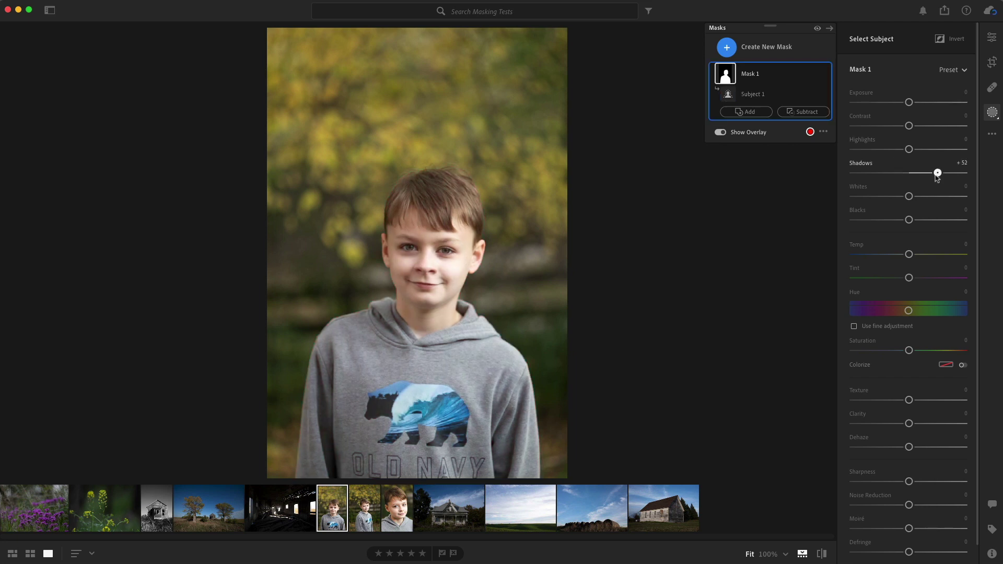
mouse_move(954, 179)
left_mouse_down()
mouse_move(902, 173)
mouse_move(951, 173)
mouse_move(920, 172)
mouse_move(951, 175)
mouse_move(937, 174)
left_mouse_up()
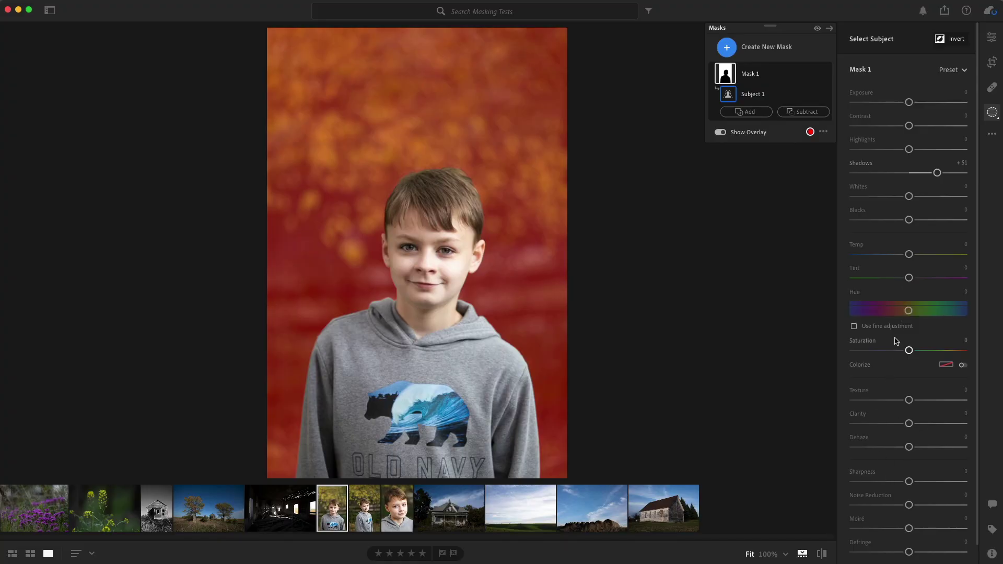
Step: Desaturate the inverted background mask to Saturation −42
mouse_move(886, 354)
left_mouse_down()
mouse_move(897, 351)
mouse_move(864, 352)
mouse_move(913, 352)
mouse_move(885, 350)
left_mouse_up()
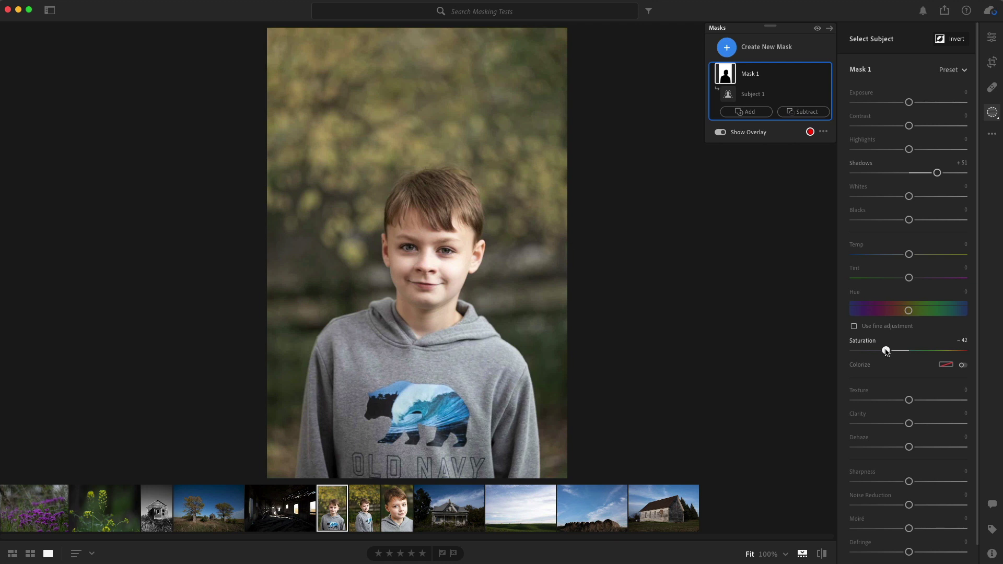
left_click_drag(886, 352, 886, 352)
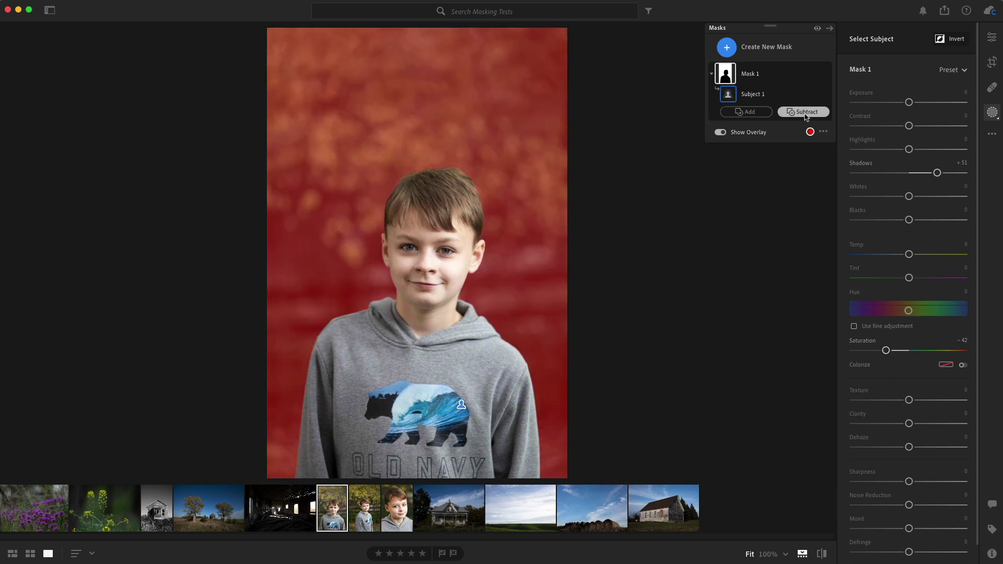
Step: Add a Linear Gradient to Mask 1, drawn diagonally across the portrait
left_click(759, 117)
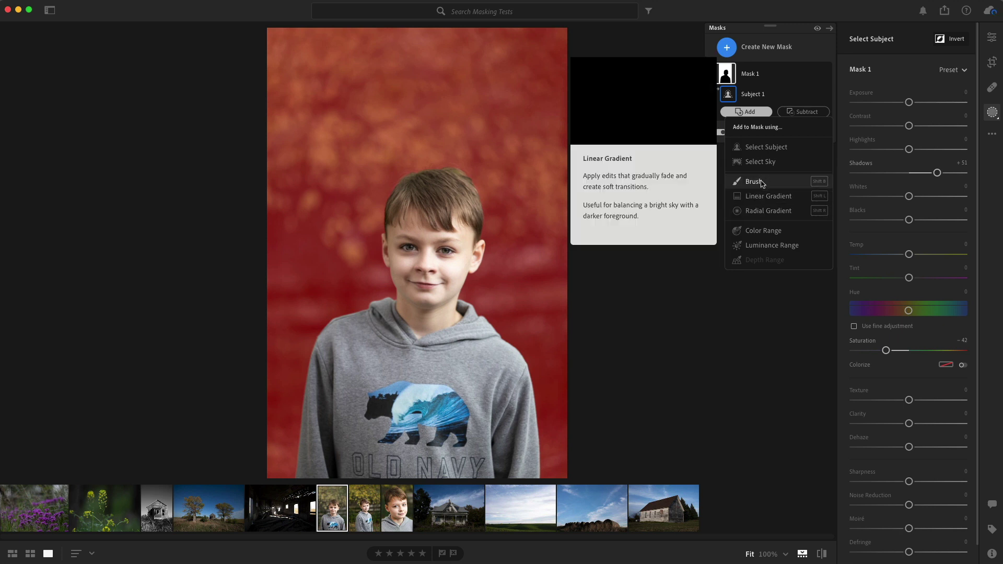
left_click(759, 198)
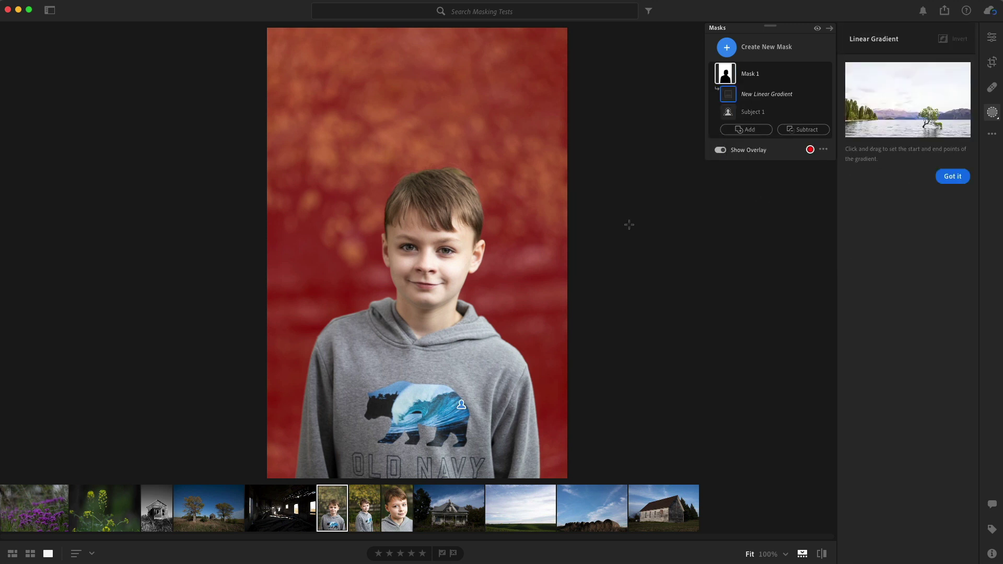
left_click_drag(515, 155, 457, 209)
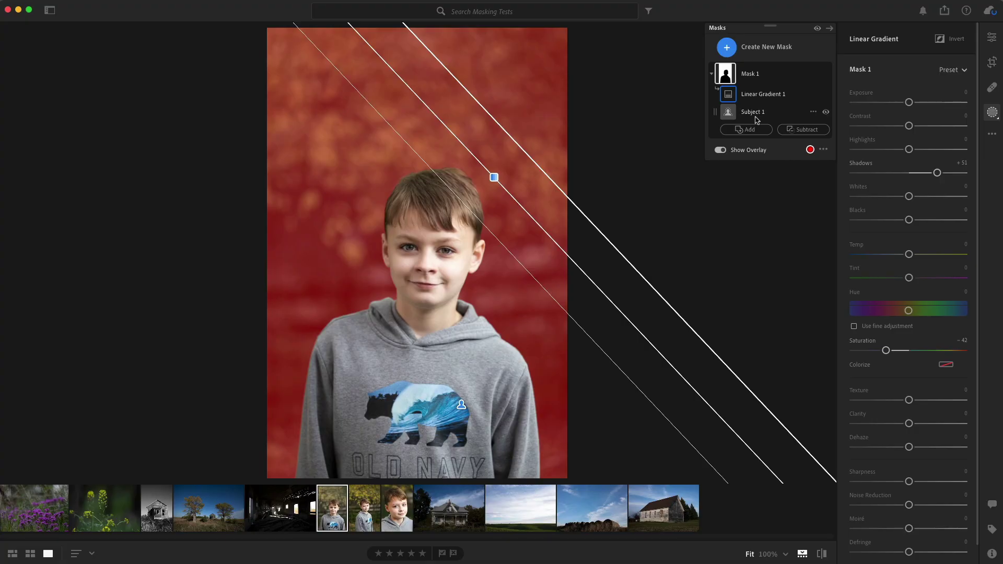
Step: Choose Subtract > Brush on the mask, then switch to the boy's close-up headshot
left_click(798, 131)
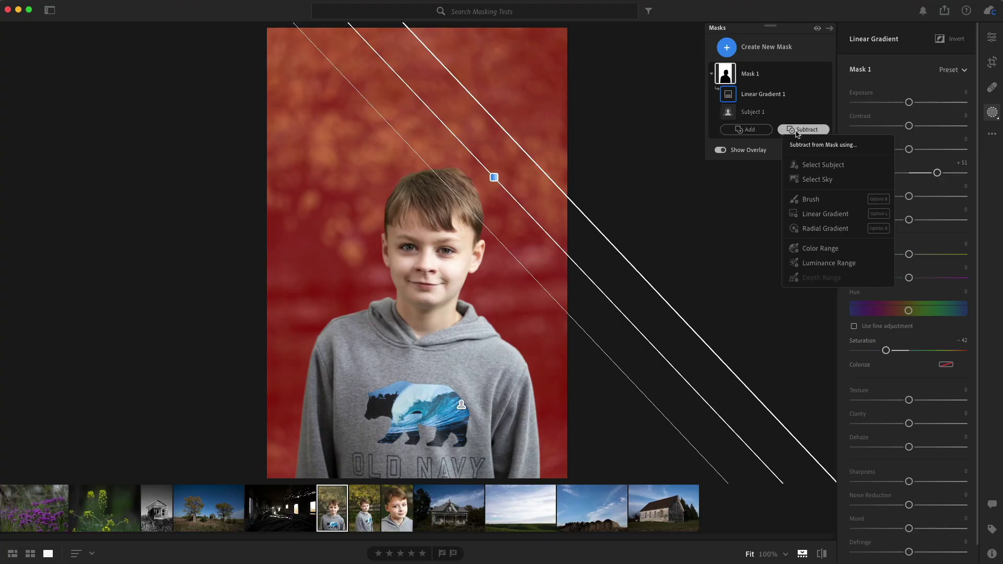
left_click(820, 201)
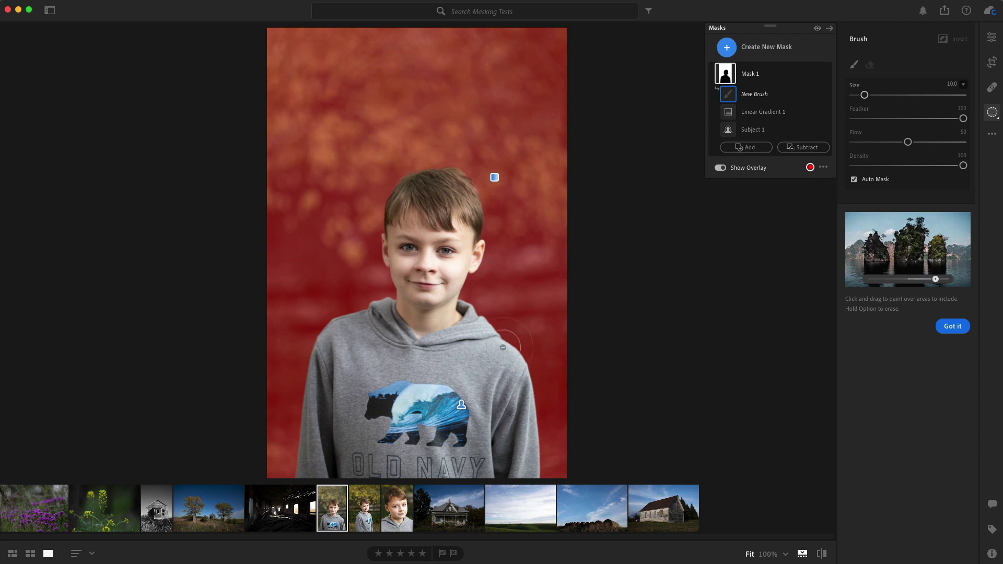
left_click(401, 524)
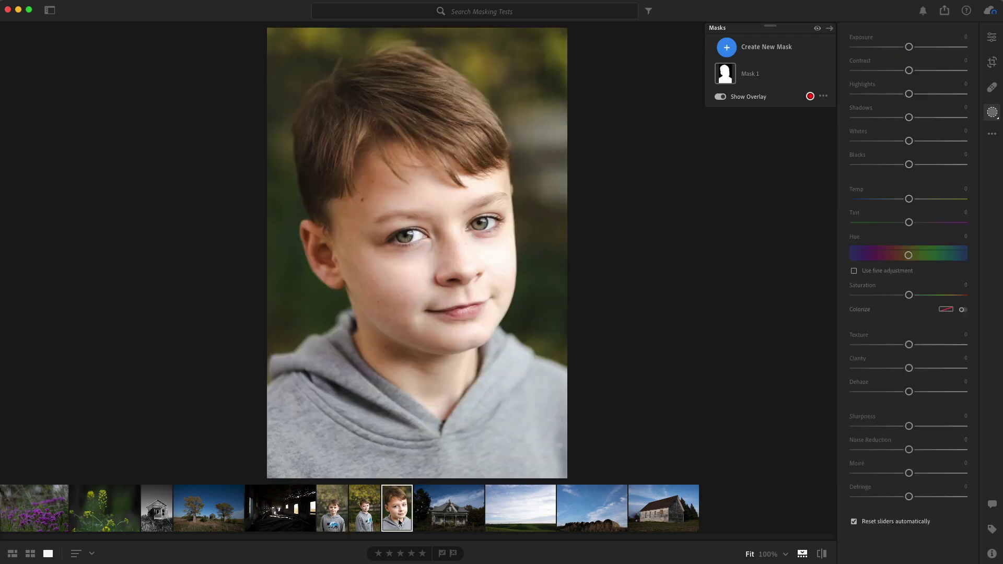
Step: Create Mask 2 with Select Subject on the boy and check the hair edge at 100%
left_click(991, 112)
left_click(991, 112)
left_click(746, 49)
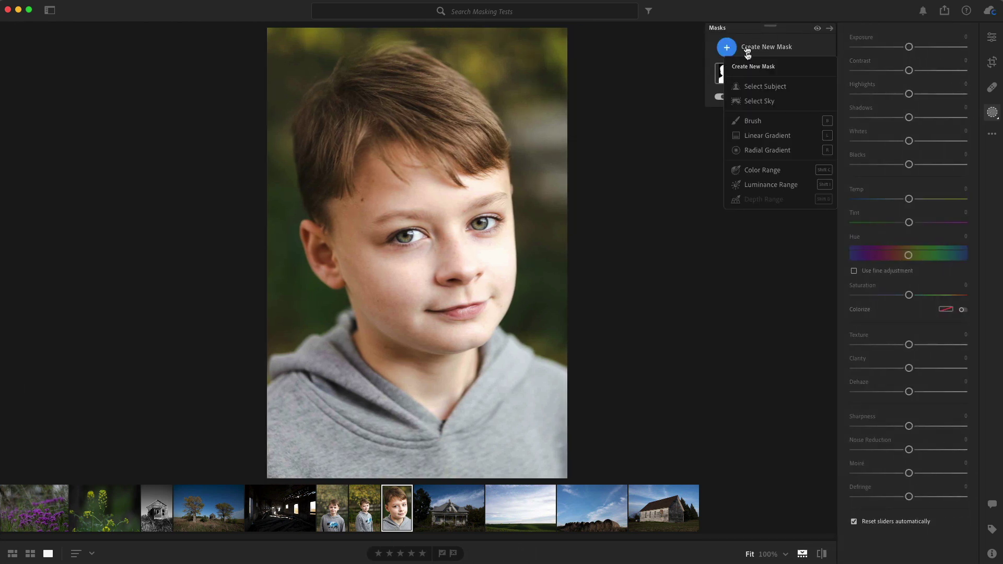
left_click(764, 87)
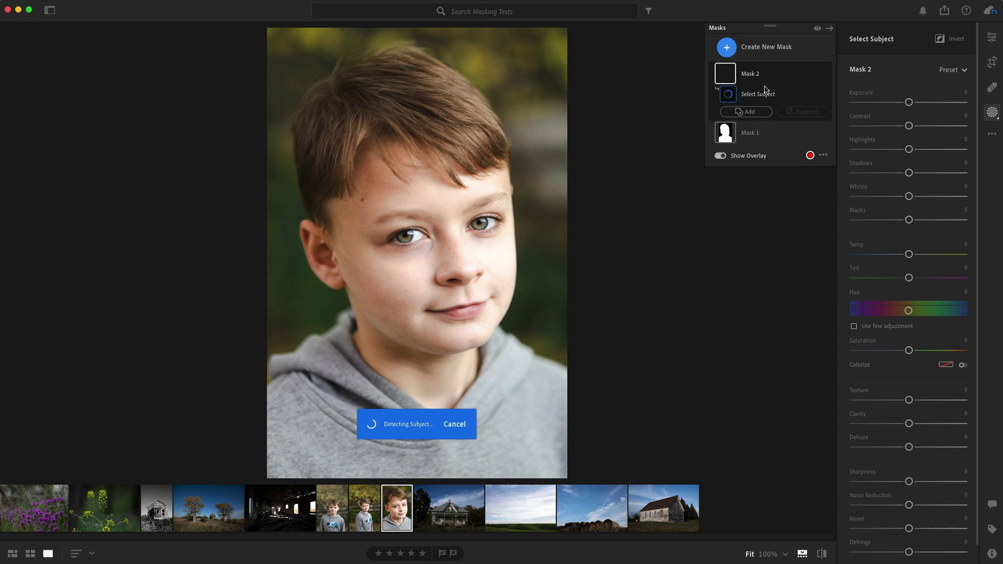
left_click(371, 43)
left_click_drag(371, 40, 318, 190)
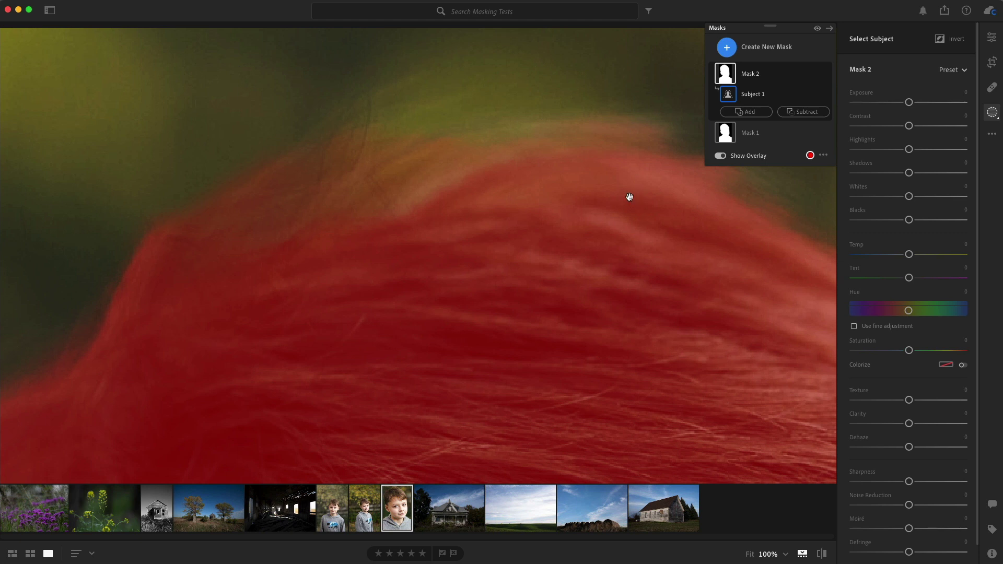
left_click(415, 280)
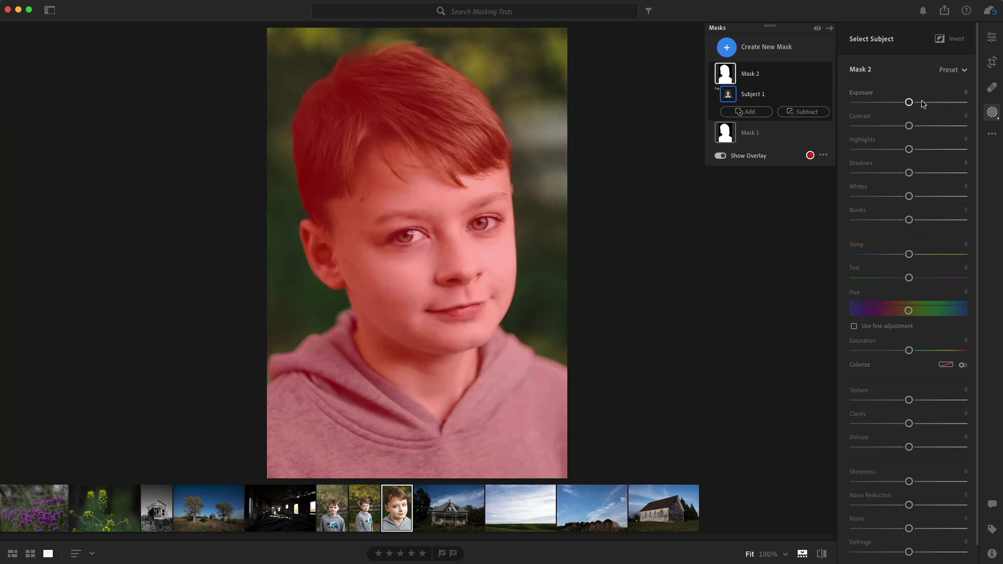
Step: Try Exposure and Temp on Mask 2, resetting Exposure back to 0
mouse_move(922, 104)
left_mouse_down()
mouse_move(931, 103)
mouse_move(905, 105)
left_mouse_up()
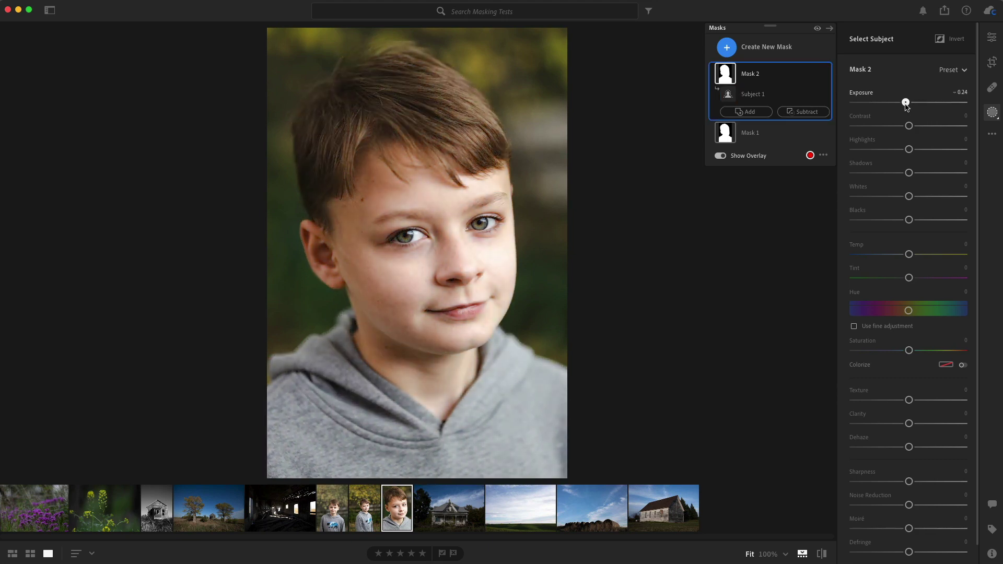
double_click(905, 103)
mouse_move(928, 255)
left_mouse_down()
mouse_move(940, 255)
mouse_move(888, 254)
mouse_move(910, 261)
left_mouse_up()
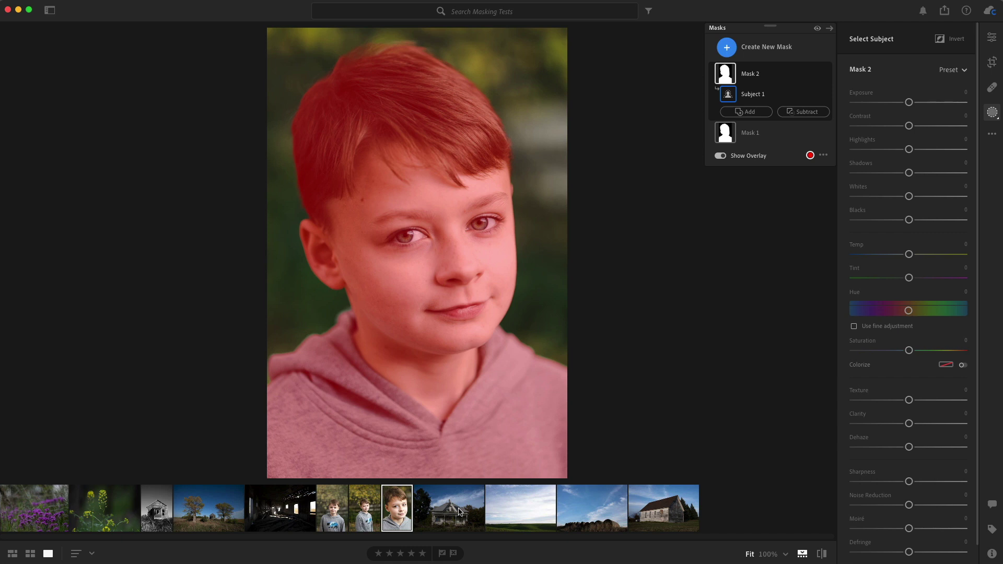
left_click(994, 111)
left_click(993, 112)
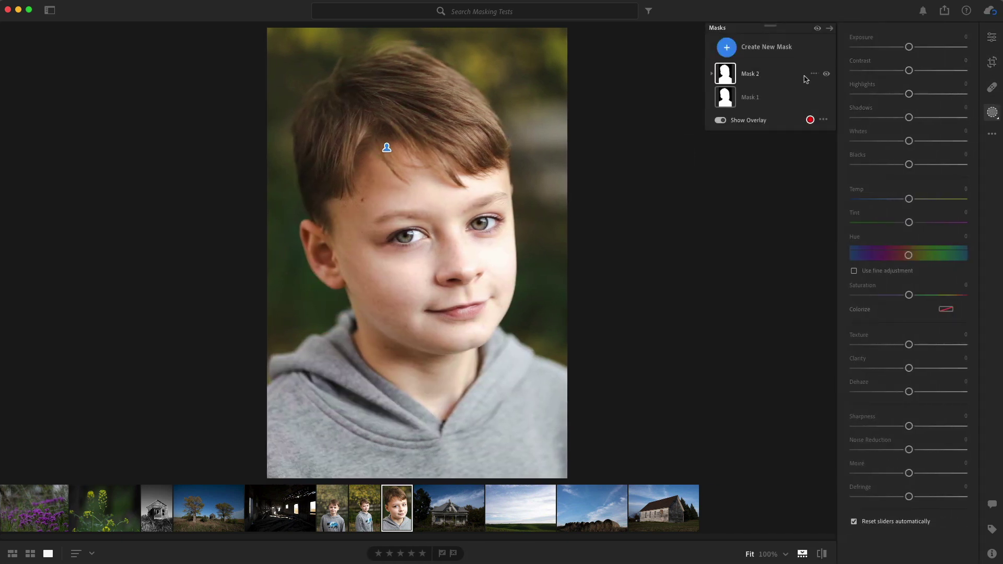
Step: Open the black-and-white house photo, mask its sky, and inspect the roofline at 100%
left_click(162, 517)
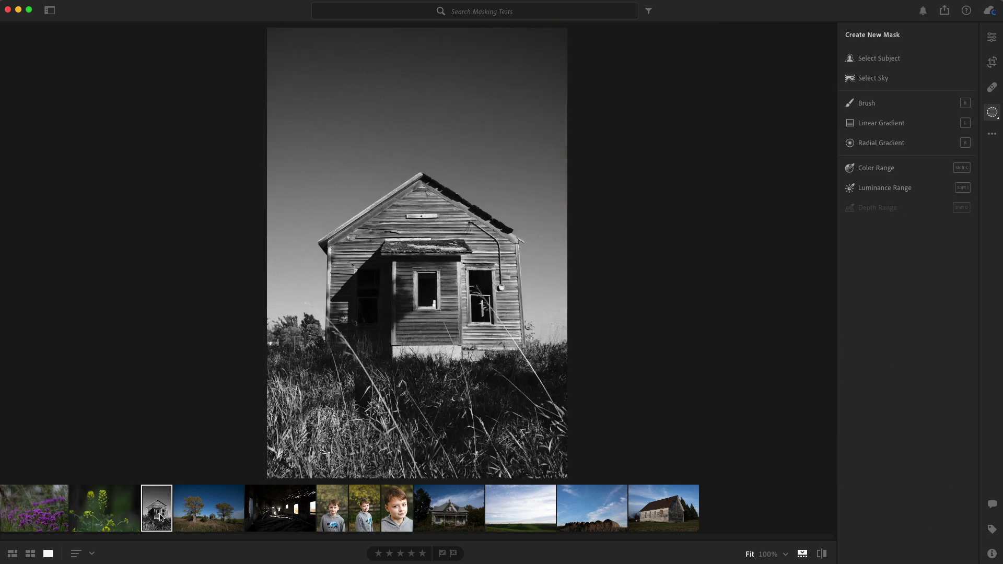
left_click(885, 80)
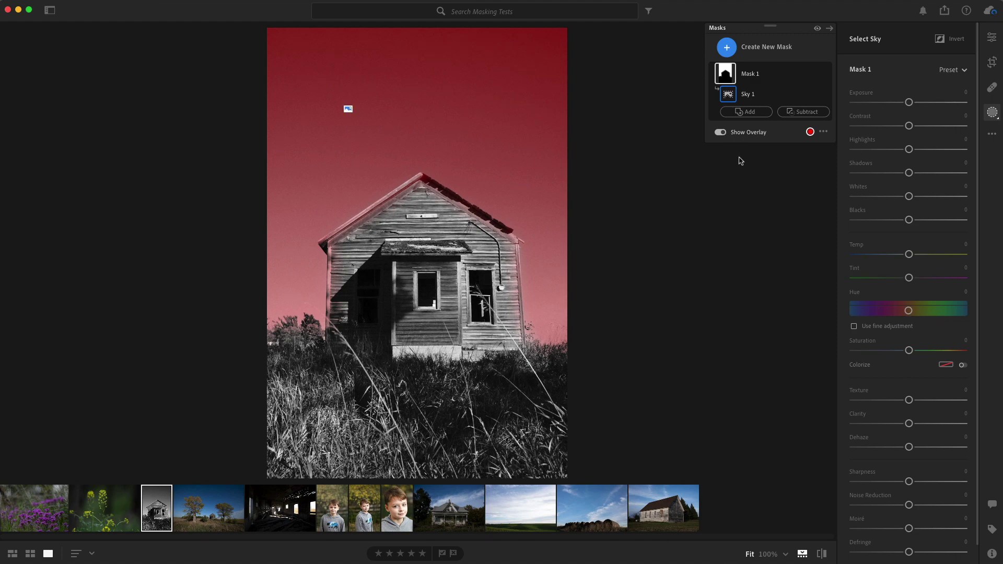
left_click_drag(377, 196, 351, 213)
left_click_drag(237, 291, 438, 196)
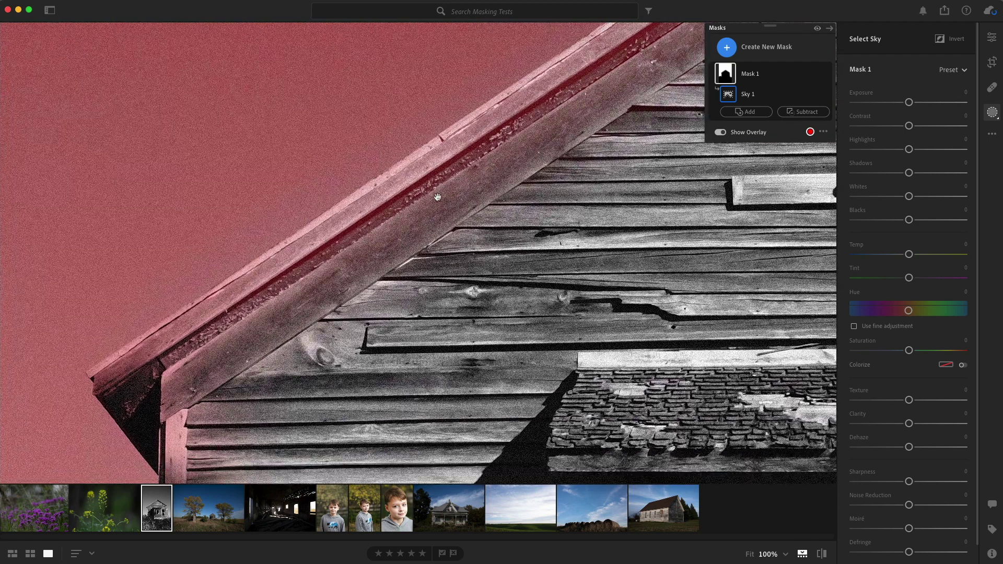
left_click(798, 113)
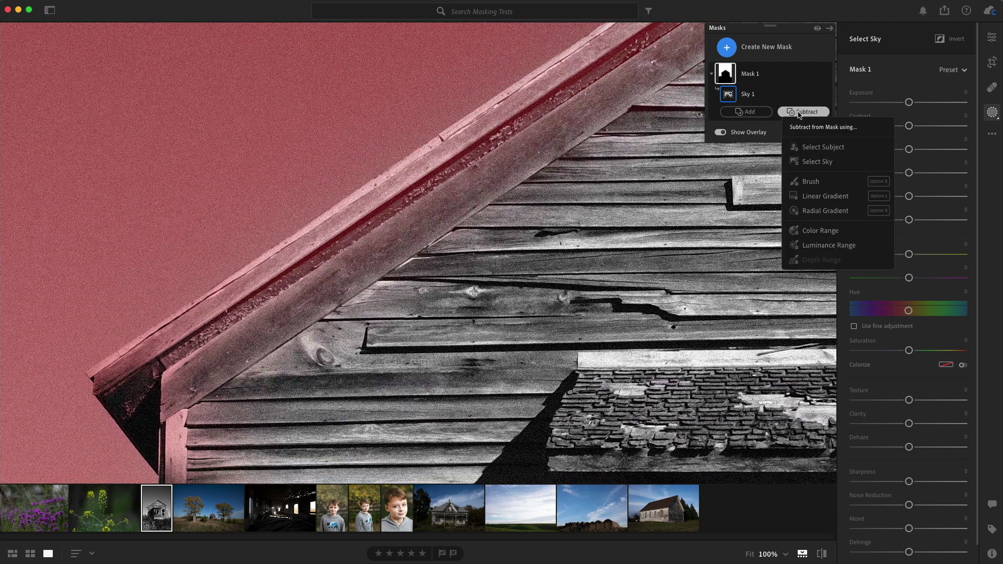
Step: Brush-subtract the sky mask off the barn's roof beam in three strokes
left_click(811, 181)
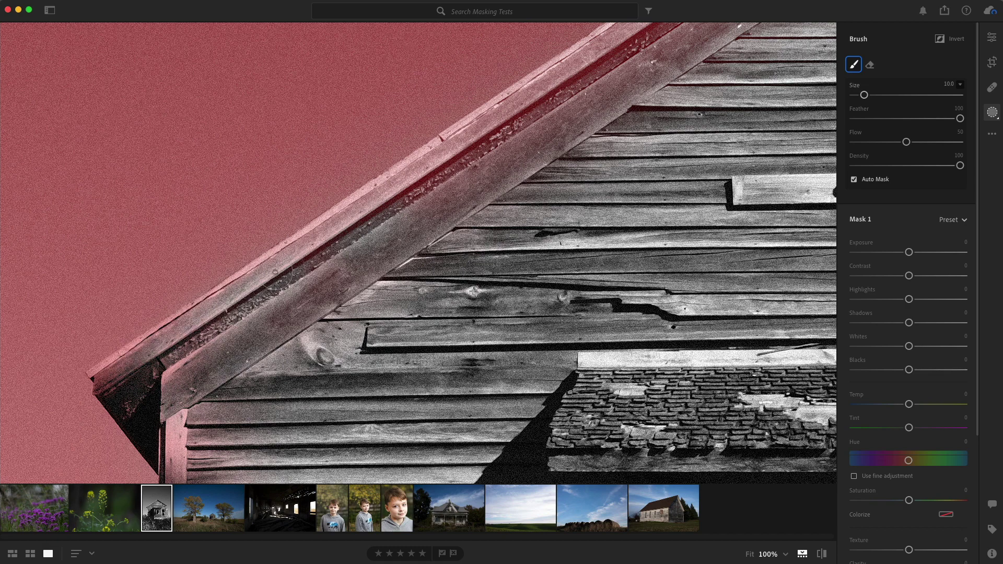
mouse_move(289, 261)
left_mouse_down()
mouse_move(394, 197)
mouse_move(373, 244)
mouse_move(467, 176)
mouse_move(424, 214)
mouse_move(477, 194)
mouse_move(420, 254)
mouse_move(387, 264)
mouse_move(383, 216)
mouse_move(393, 194)
mouse_move(373, 174)
mouse_move(365, 214)
left_mouse_up()
mouse_move(589, 73)
left_mouse_down()
mouse_move(554, 134)
mouse_move(451, 202)
left_mouse_up()
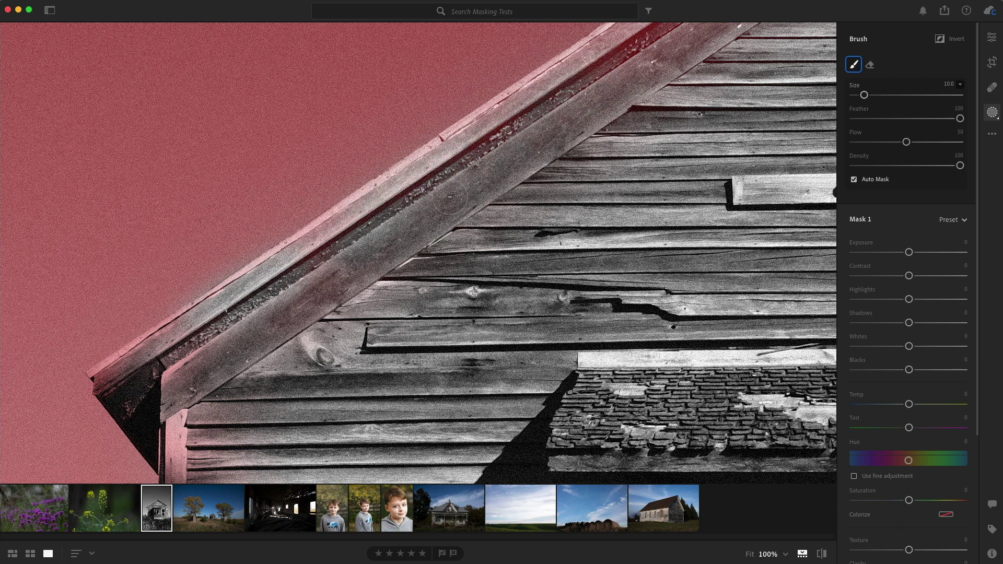
mouse_move(425, 265)
left_mouse_down()
mouse_move(305, 303)
mouse_move(364, 244)
mouse_move(450, 265)
mouse_move(426, 240)
mouse_move(454, 198)
mouse_move(448, 223)
left_mouse_up()
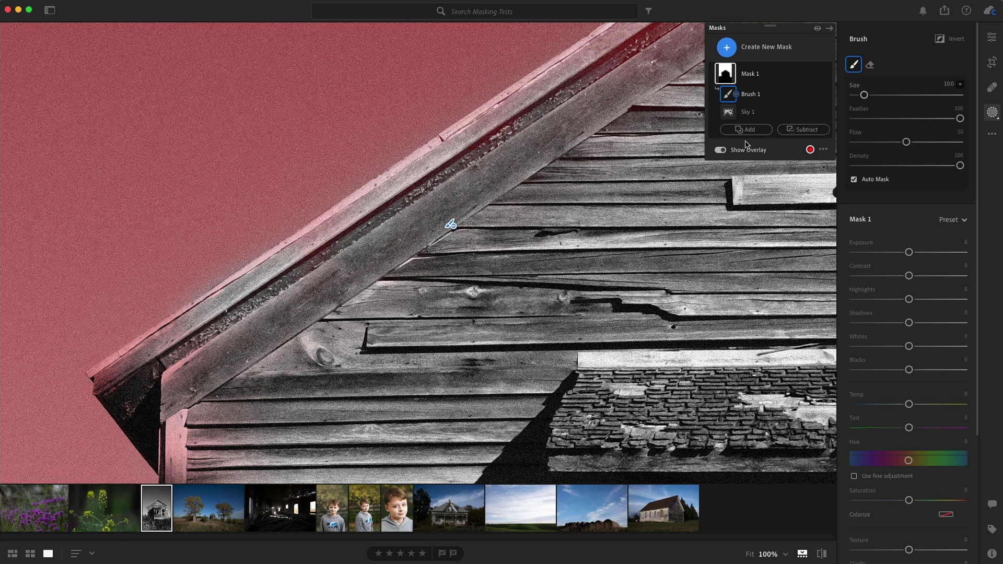
Step: Open the hay-bale photo, mask its sky with Select Sky, and zoom to 100%
left_click(992, 113)
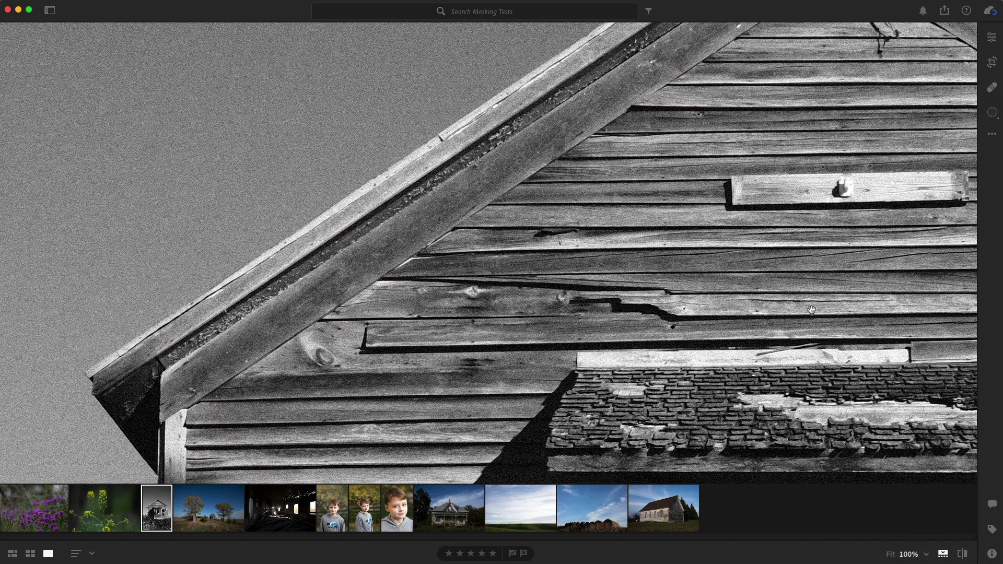
left_click(570, 511)
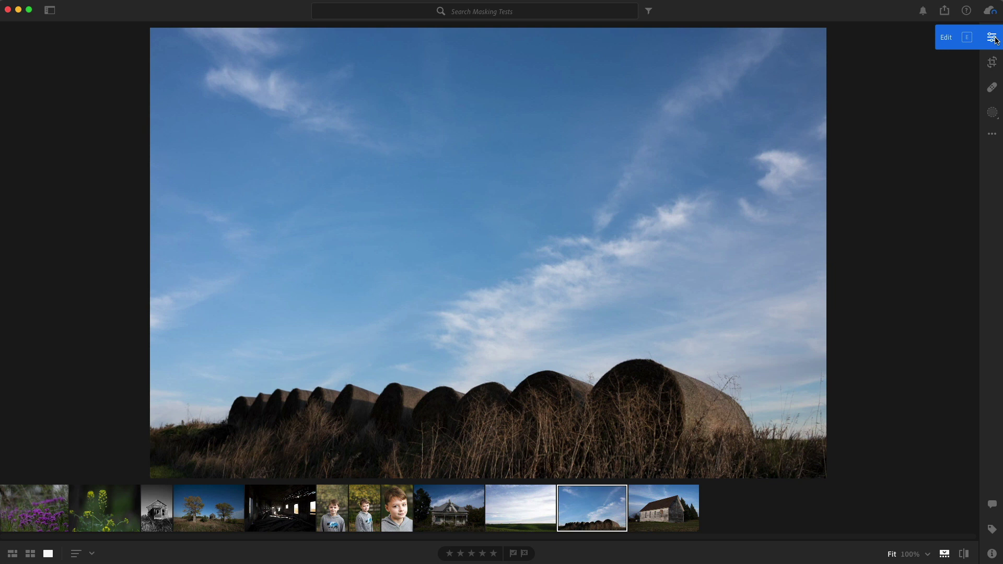
left_click(992, 113)
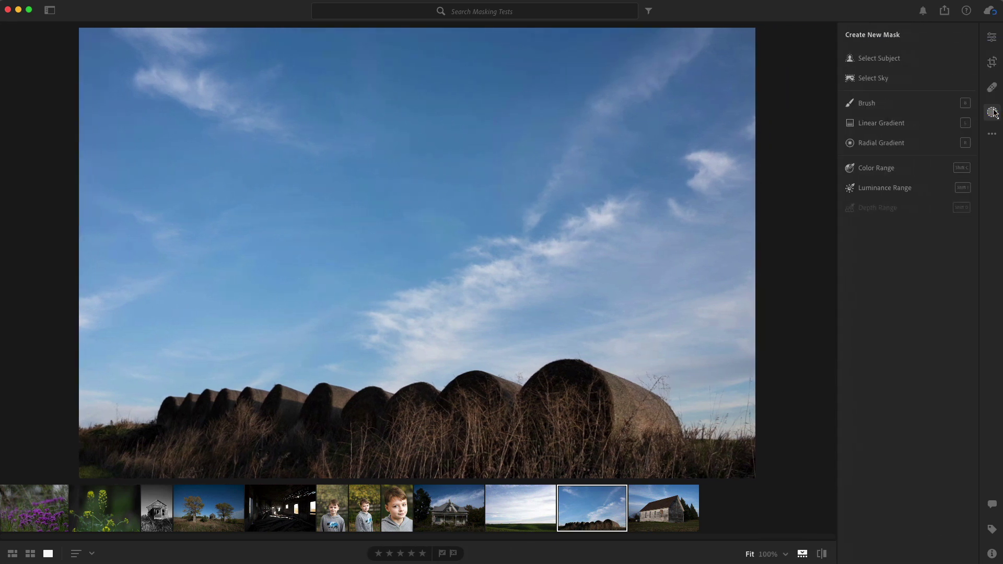
left_click(897, 81)
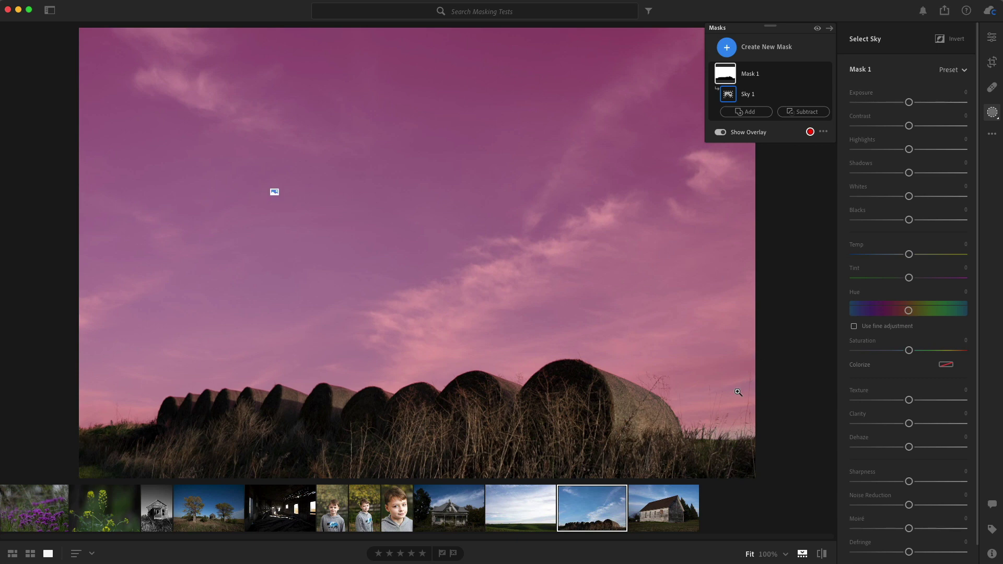
left_click(735, 434)
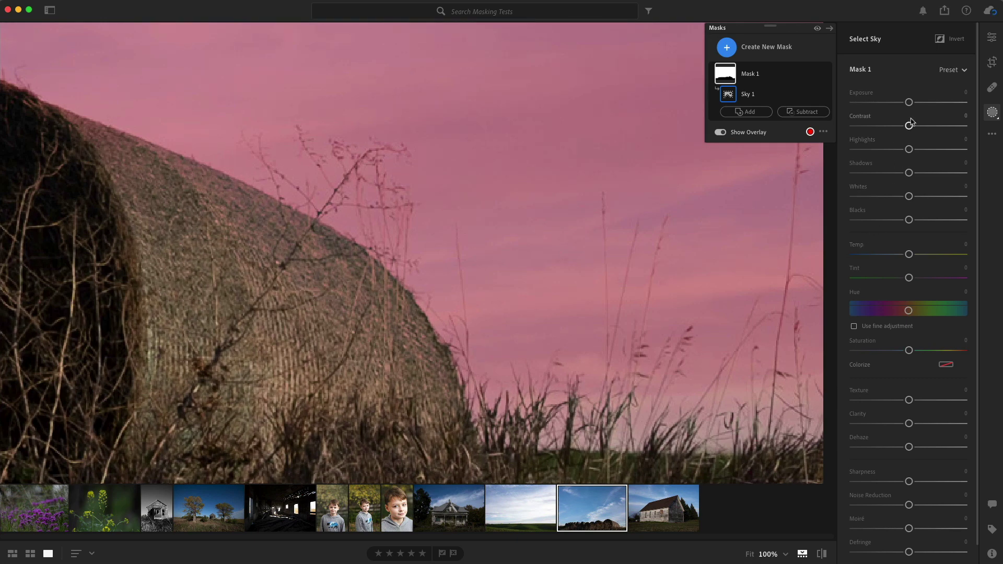
Step: Set the sky mask's Exposure to +0.36 and return to the full-photo view
mouse_move(909, 103)
left_mouse_down()
mouse_move(922, 103)
mouse_move(915, 111)
left_mouse_up()
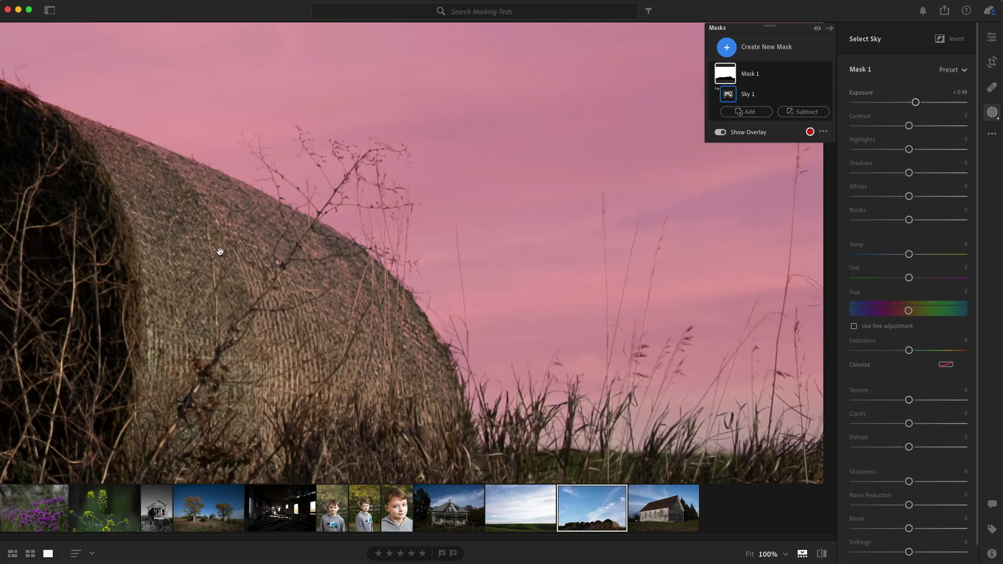
left_click_drag(222, 253, 566, 336)
mouse_move(896, 110)
left_mouse_down()
mouse_move(875, 104)
mouse_move(913, 105)
left_mouse_up()
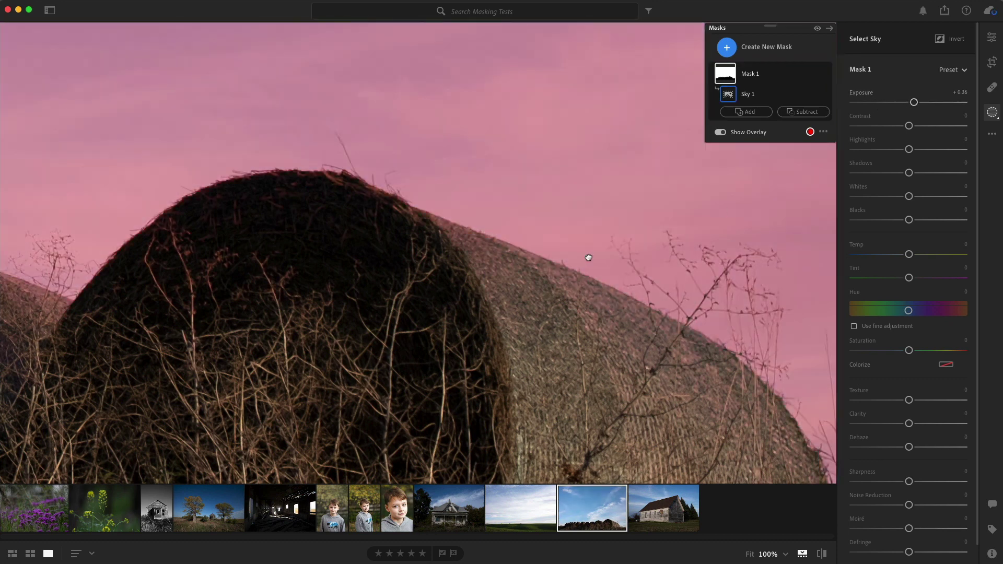
left_click(588, 257)
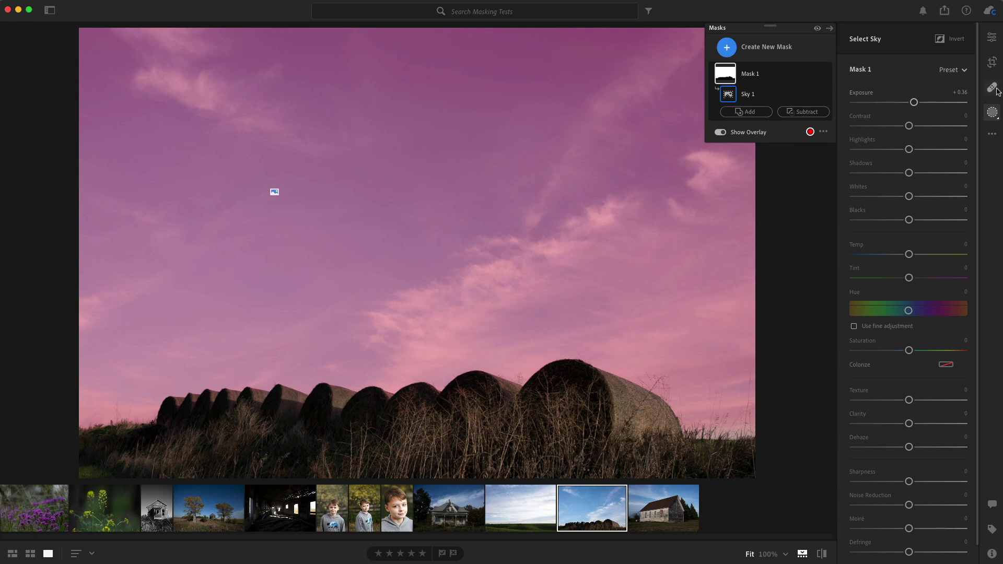
Step: Open the church photo, mask its sky, and invert the mask to cover everything else
left_click(688, 516)
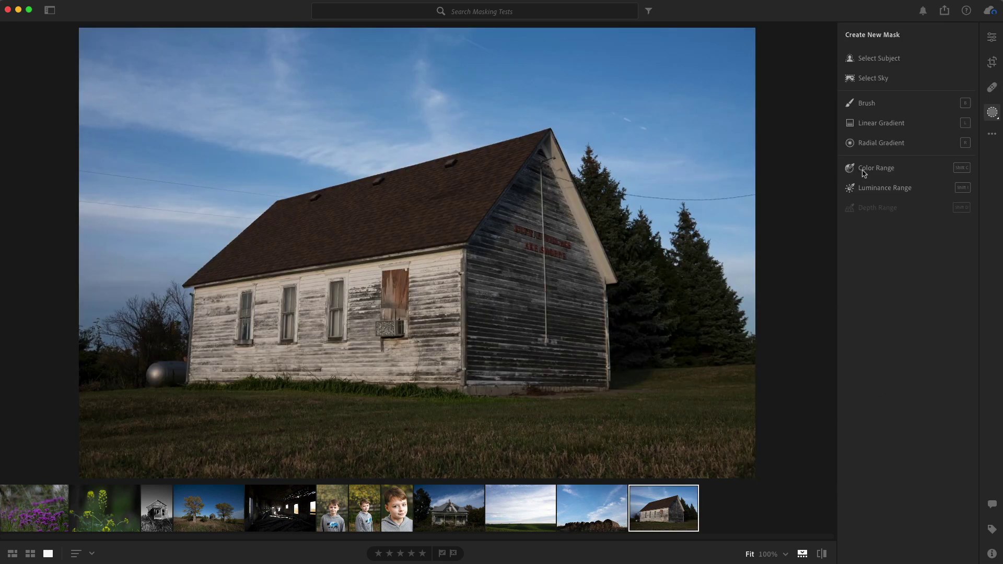
left_click(890, 80)
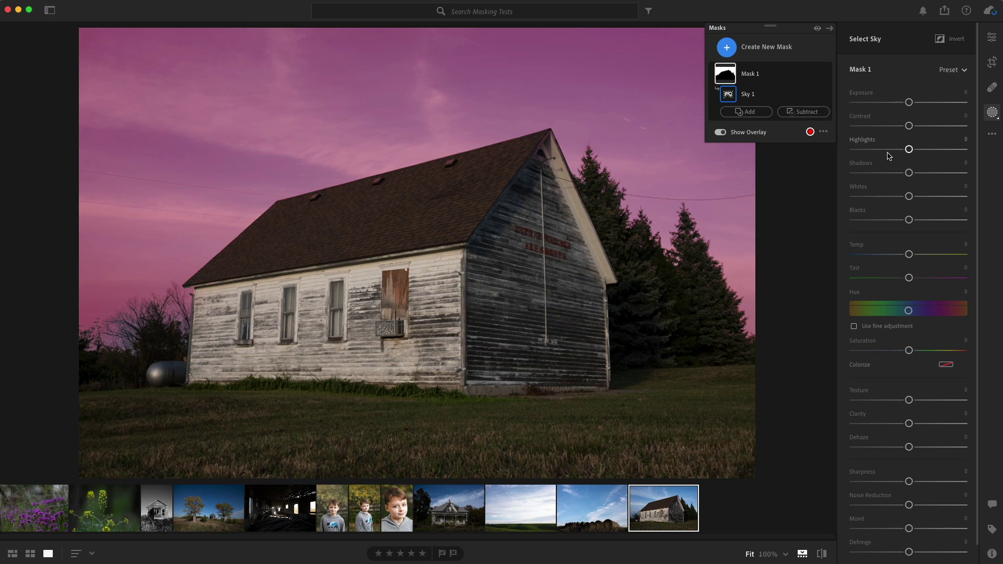
mouse_move(909, 102)
left_mouse_down()
mouse_move(932, 103)
mouse_move(898, 104)
left_mouse_up()
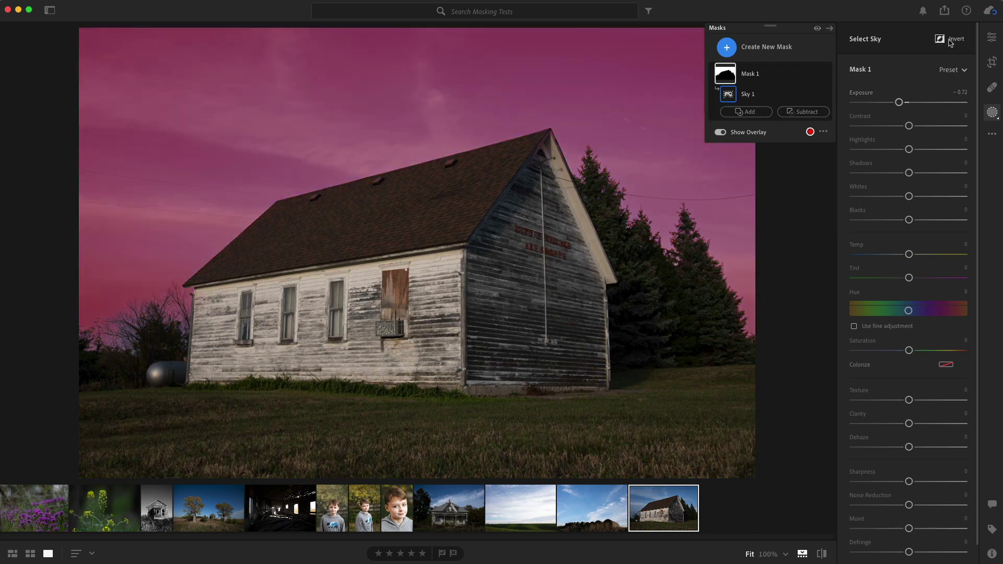
left_click(950, 39)
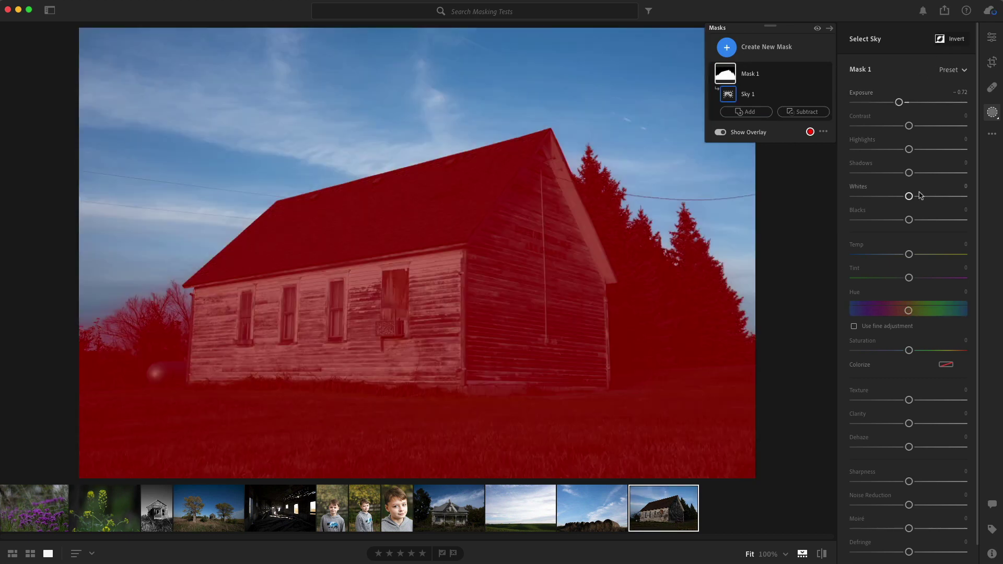
Step: Raise the inverted mask's Whites to +79 and Exposure to +0.32, then open the trees photo
left_click_drag(909, 196, 952, 196)
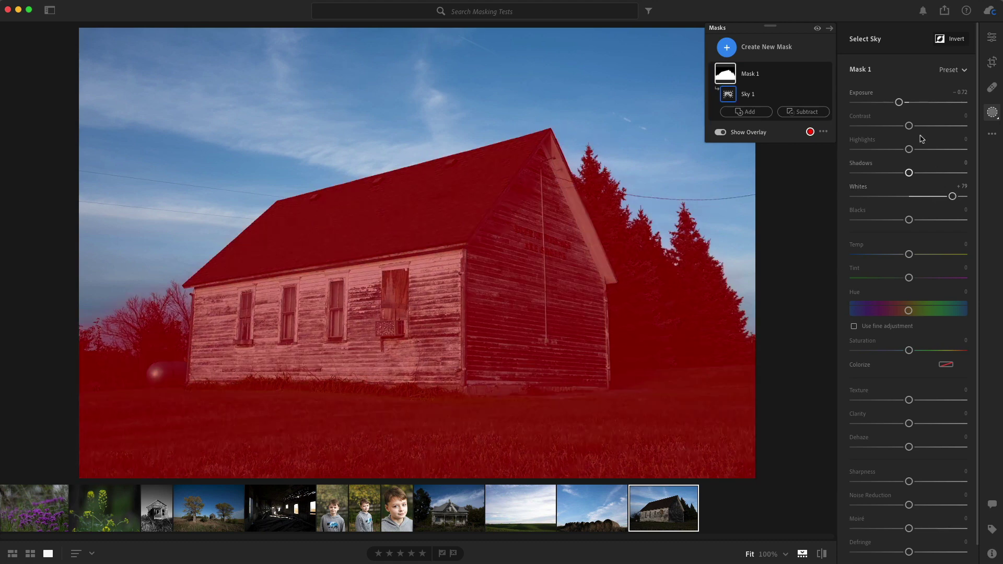
left_click_drag(899, 102, 911, 104)
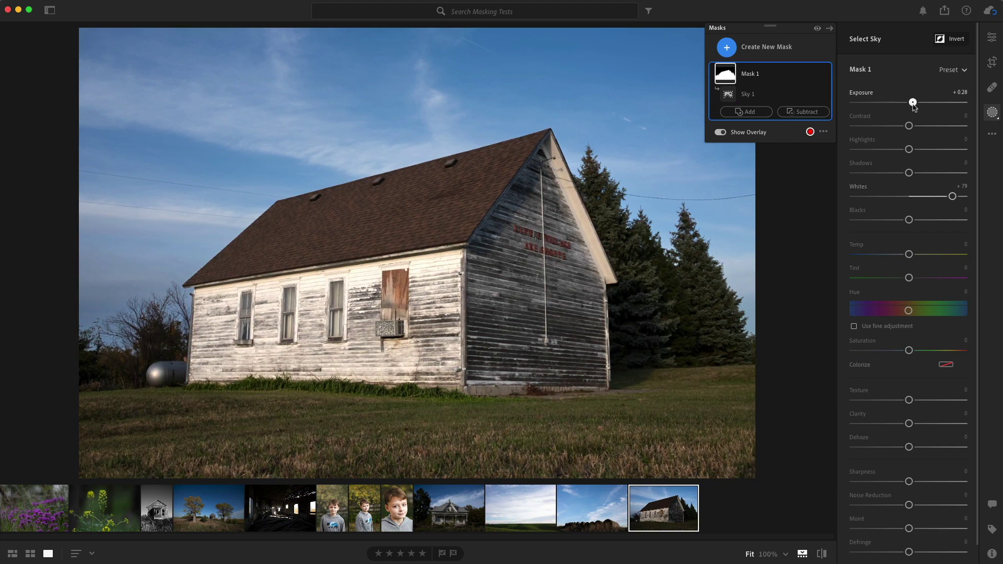
left_click_drag(915, 107, 912, 106)
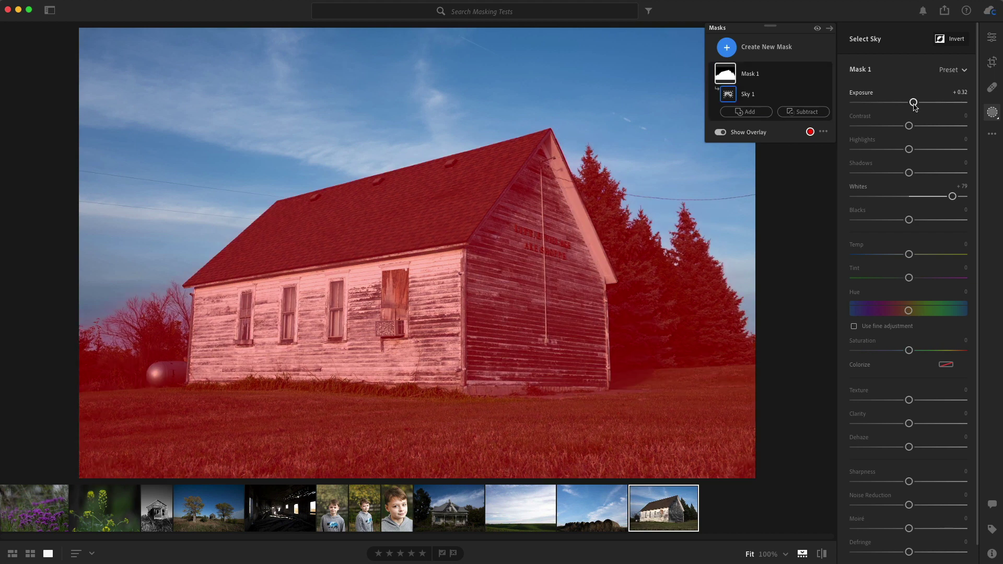
left_click(235, 514)
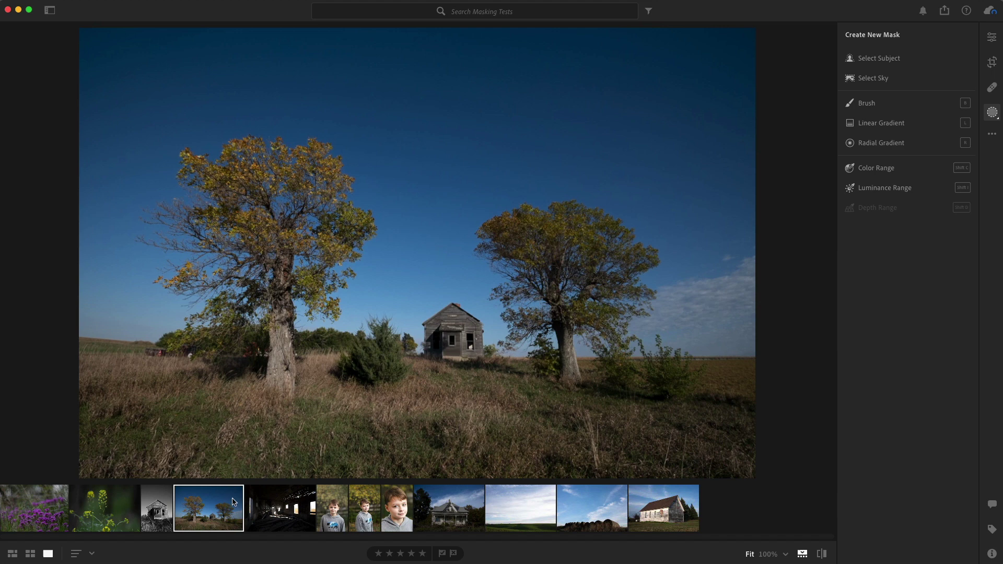
Step: Add a Select Sky mask to the two-trees photo at -0.12 exposure, then exit masking
left_click(916, 84)
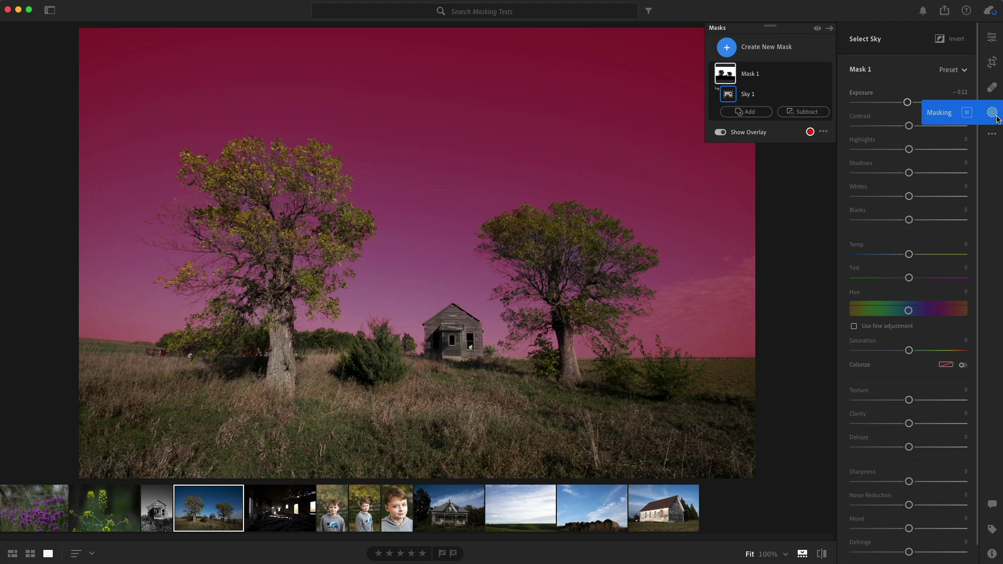
left_click(995, 115)
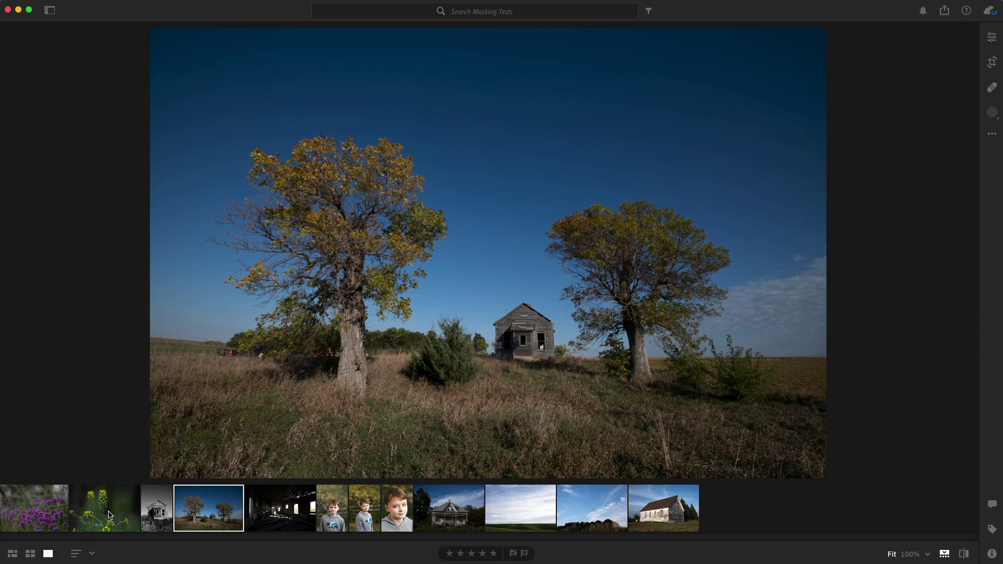
Step: Color Range-mask the yellow flowers, reset the mask's Hue to 0, then open the purple wildflower photo
left_click(112, 513)
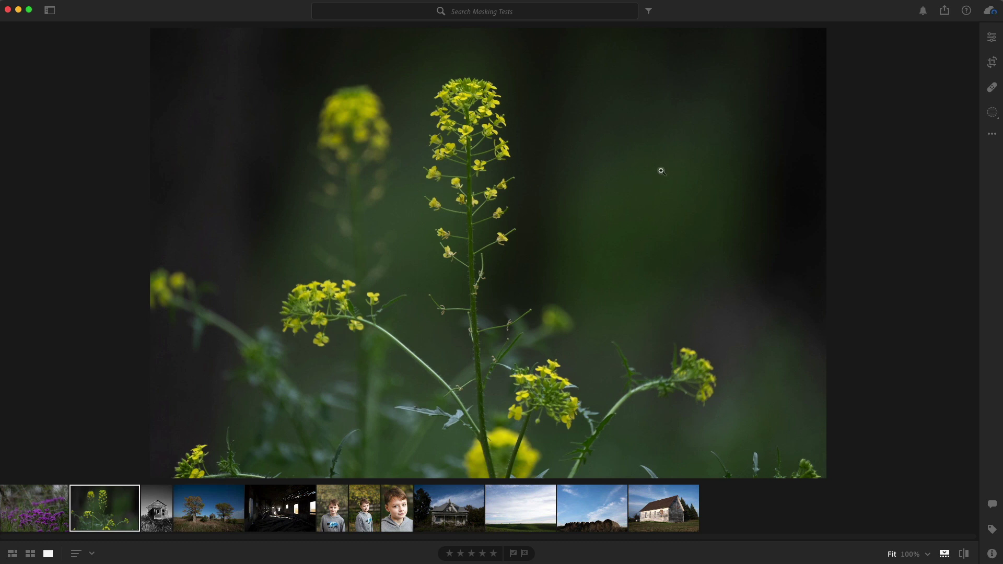
left_click(990, 113)
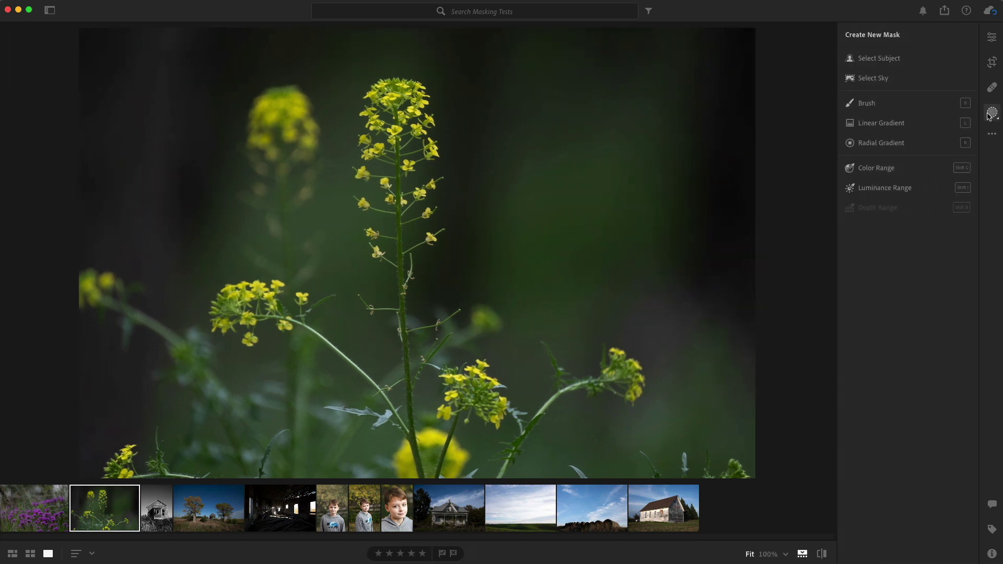
left_click(896, 171)
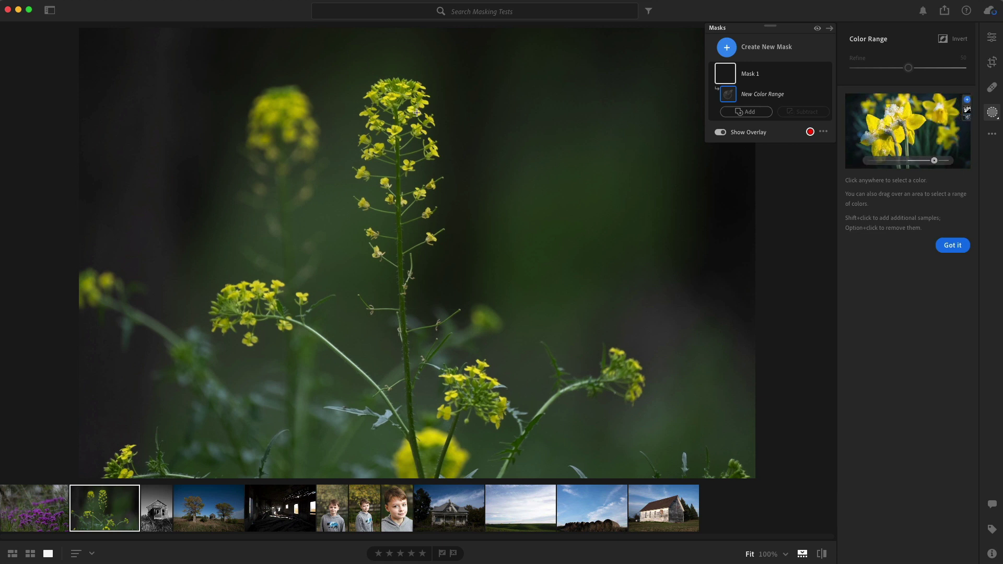
left_click(419, 113)
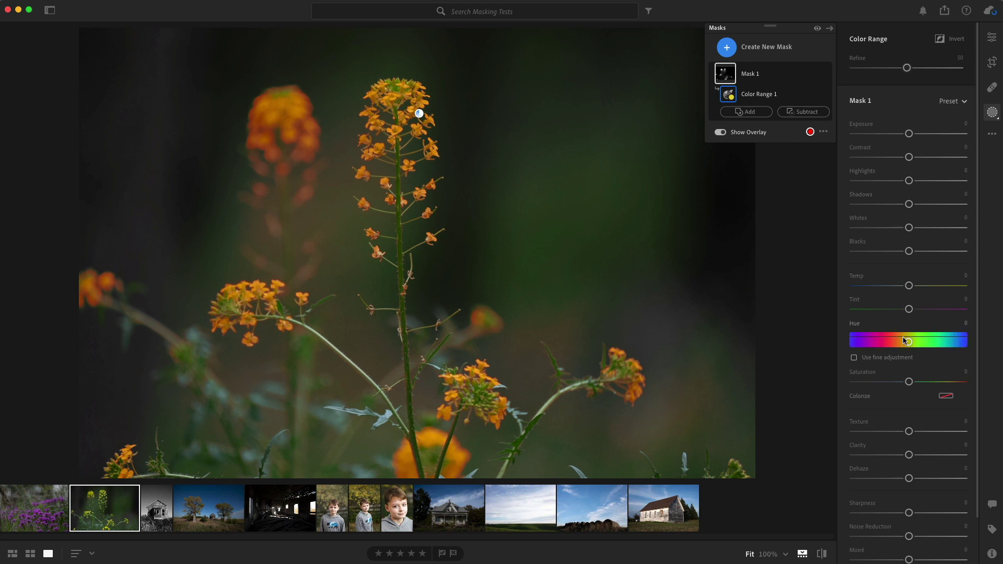
mouse_move(909, 342)
left_mouse_down()
mouse_move(879, 341)
mouse_move(924, 342)
mouse_move(904, 342)
mouse_move(913, 343)
left_mouse_up()
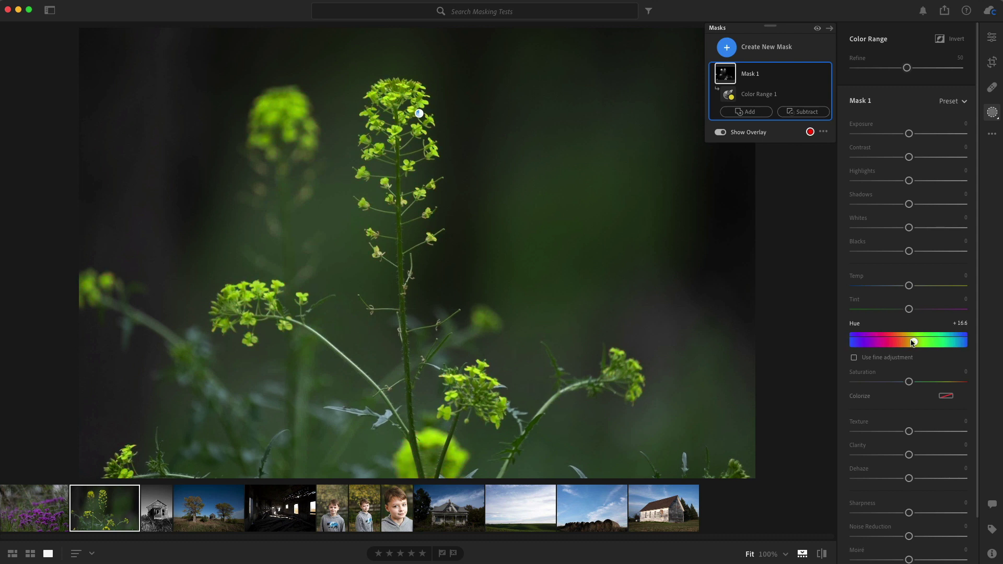
double_click(913, 343)
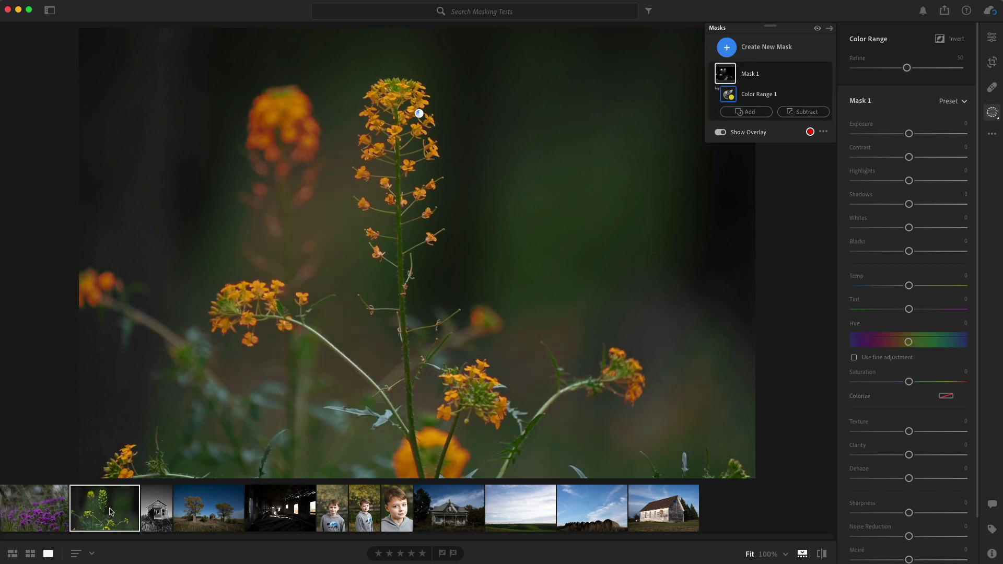
left_click(51, 512)
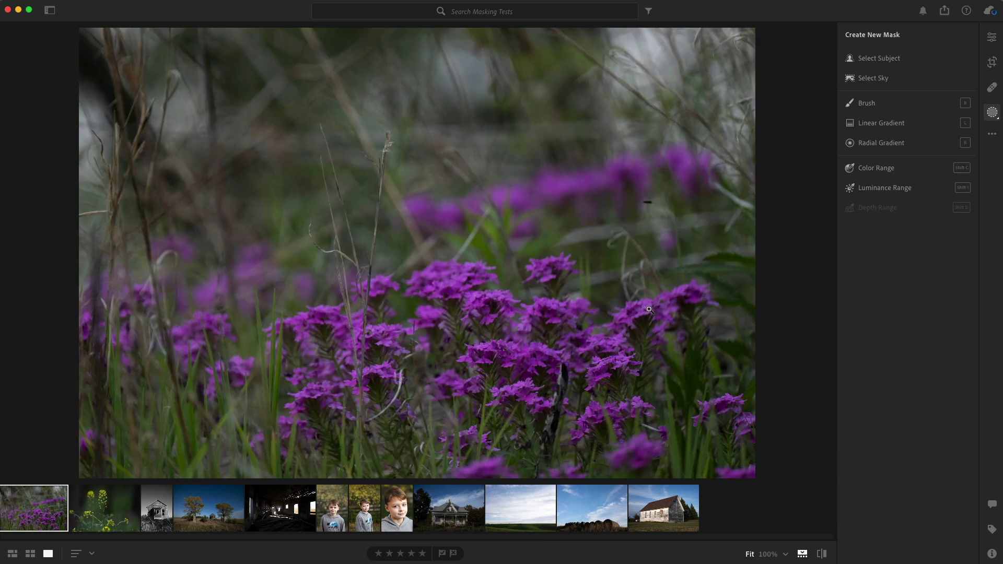
Step: Color Range-mask the purple flowers and shift their Hue so they turn coral pink
left_click(914, 167)
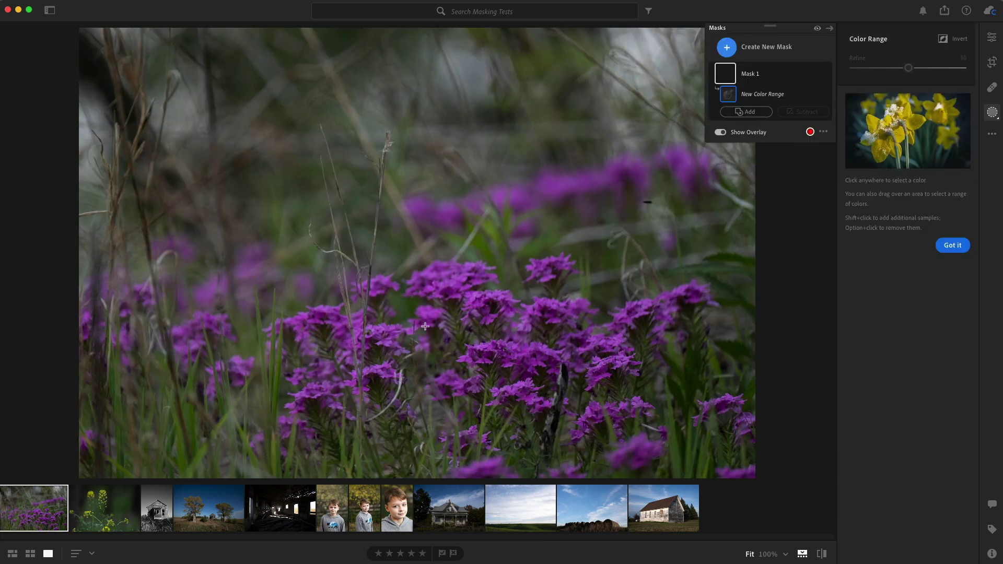
left_click(431, 315)
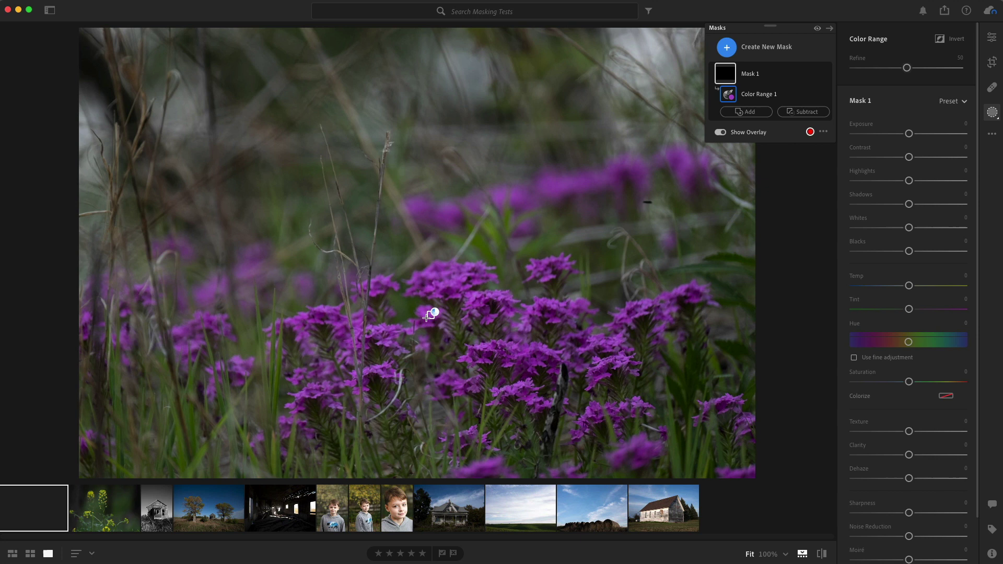
left_click(430, 316)
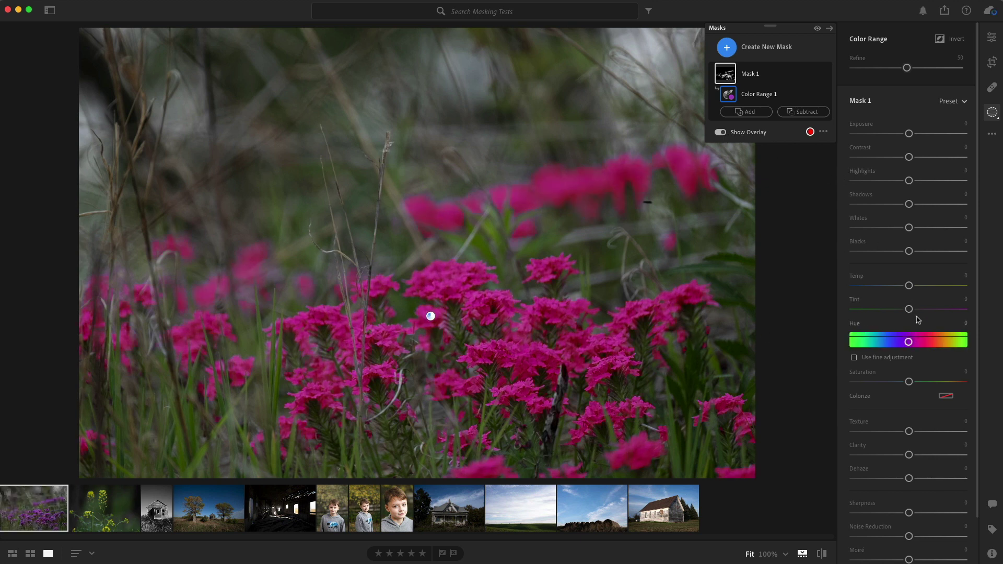
left_click_drag(909, 342, 949, 345)
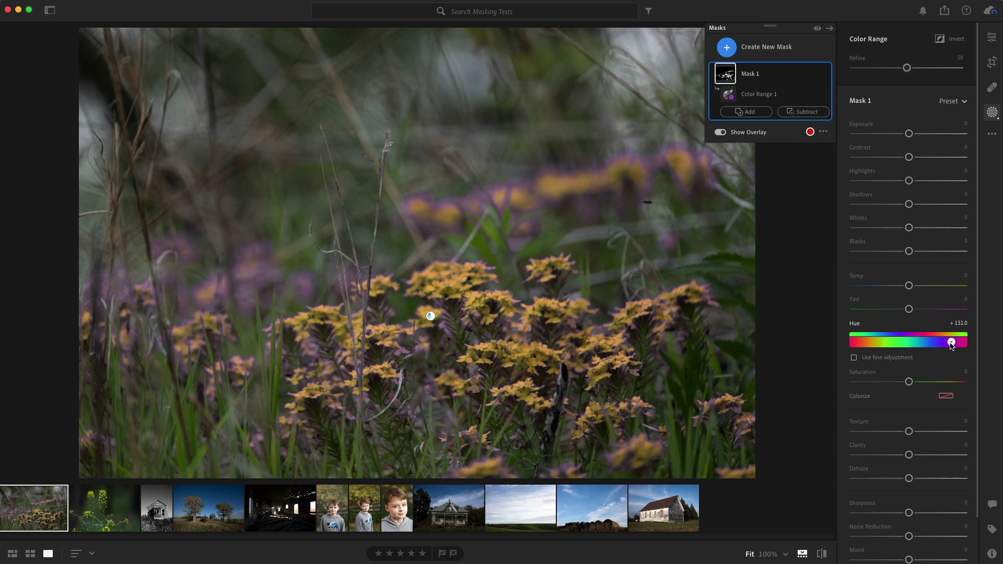
left_click(541, 193)
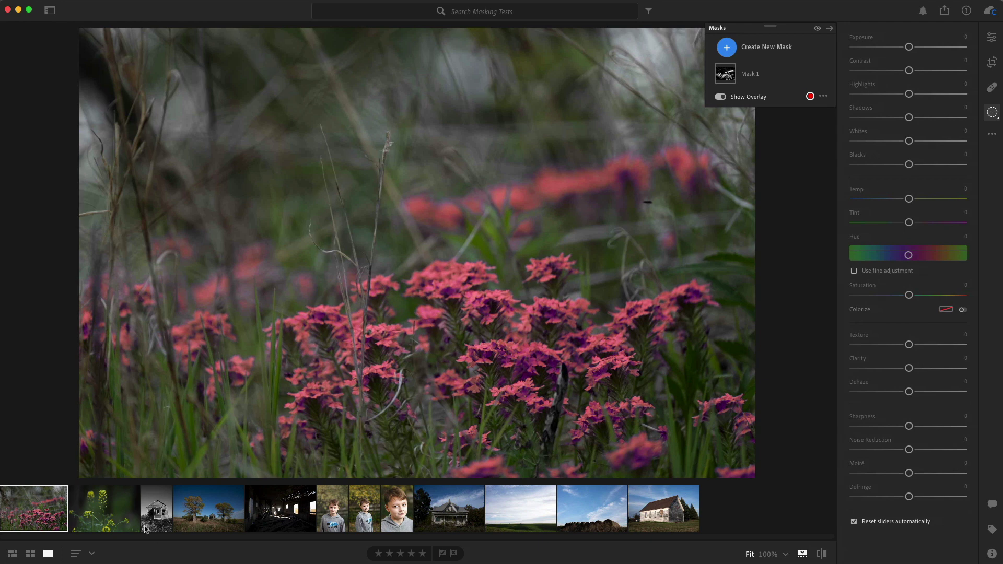
Step: On the barn photo, Luminance Range-mask the bright window and lower its Highlights
left_click(265, 517)
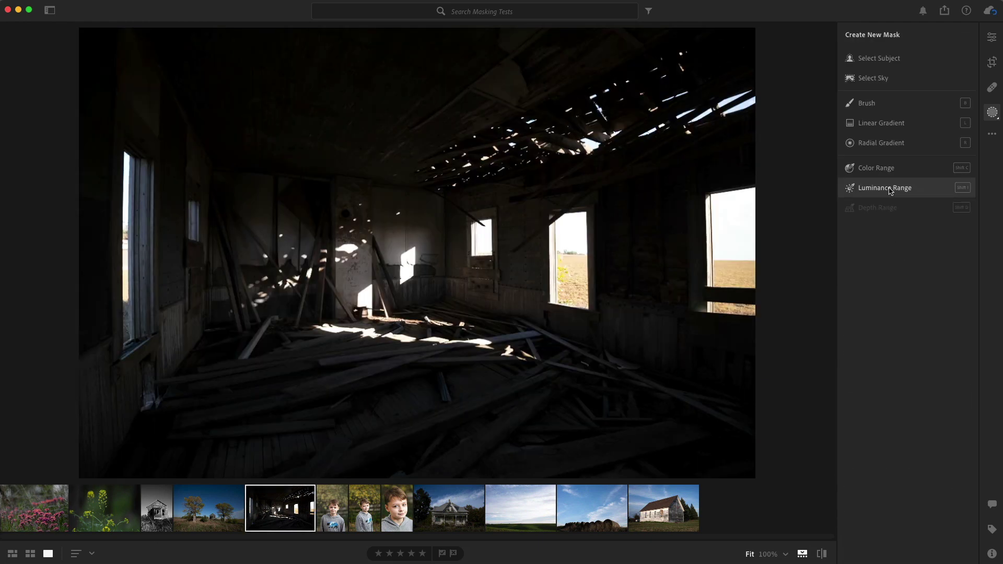
mouse_move(890, 191)
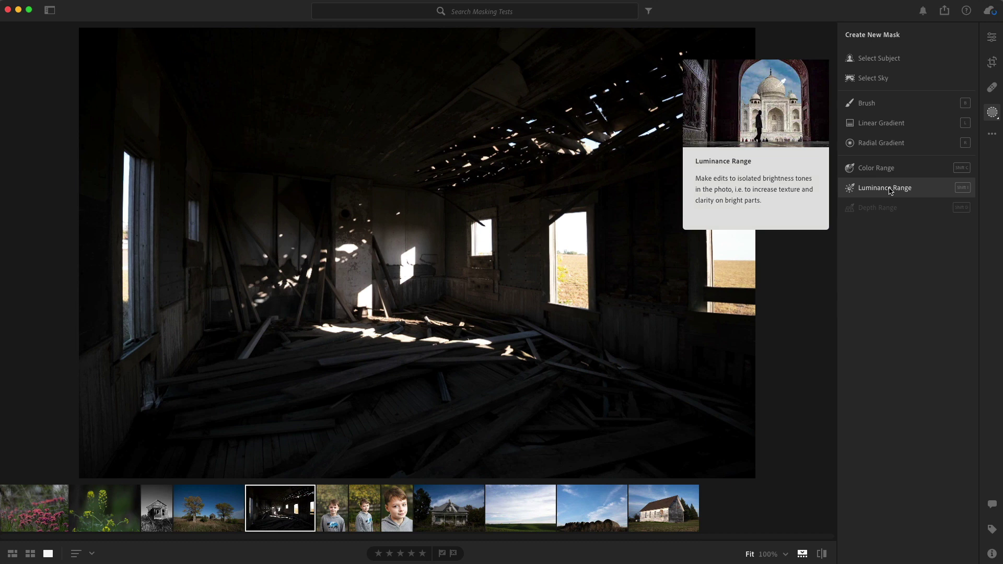
left_click(891, 190)
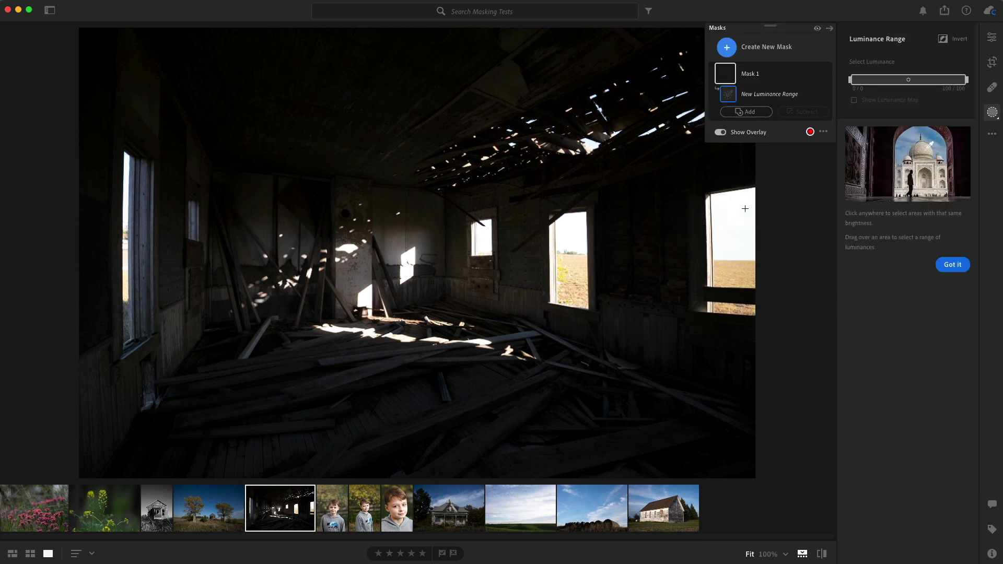
left_click_drag(748, 211, 749, 275)
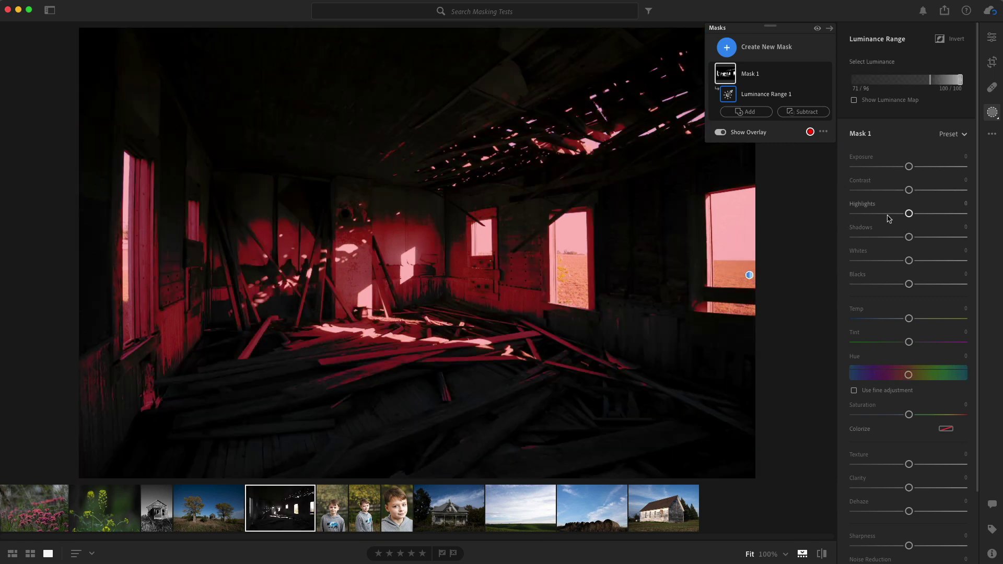
mouse_move(892, 217)
left_mouse_down()
mouse_move(877, 215)
mouse_move(913, 215)
mouse_move(905, 220)
left_mouse_up()
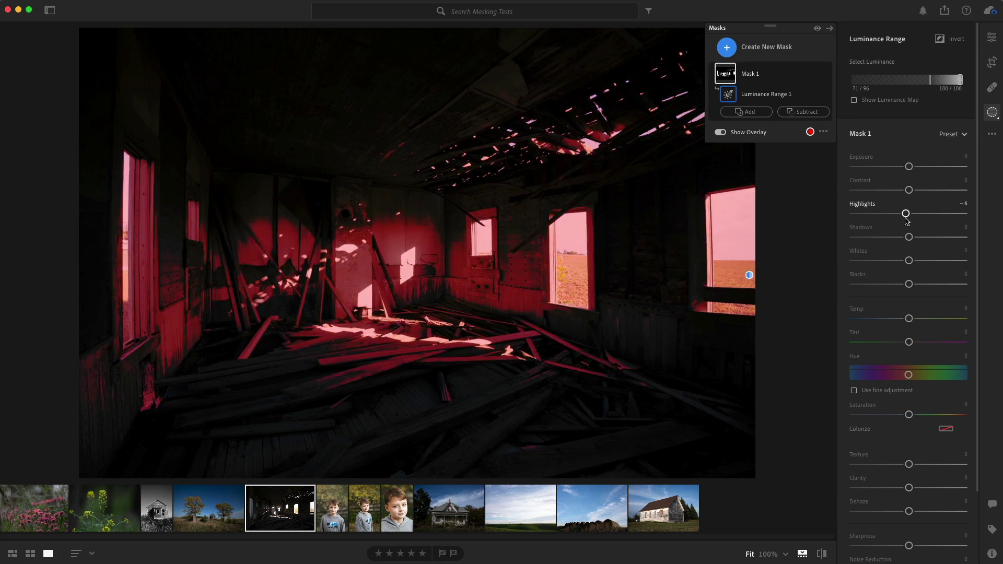
left_click_drag(906, 220, 886, 213)
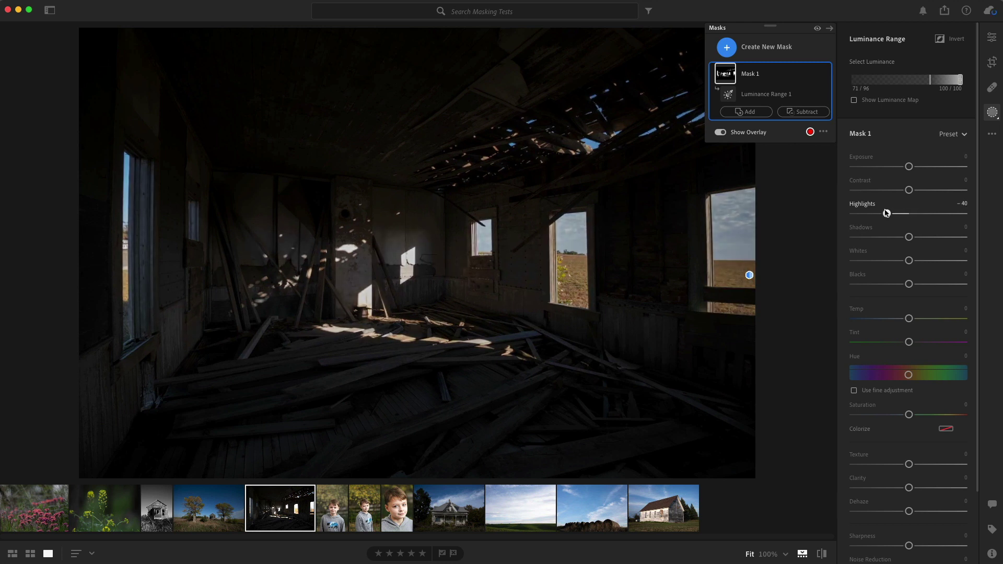
Step: Invert the luminance mask and raise Shadows and Contrast in the dark areas
left_click(939, 39)
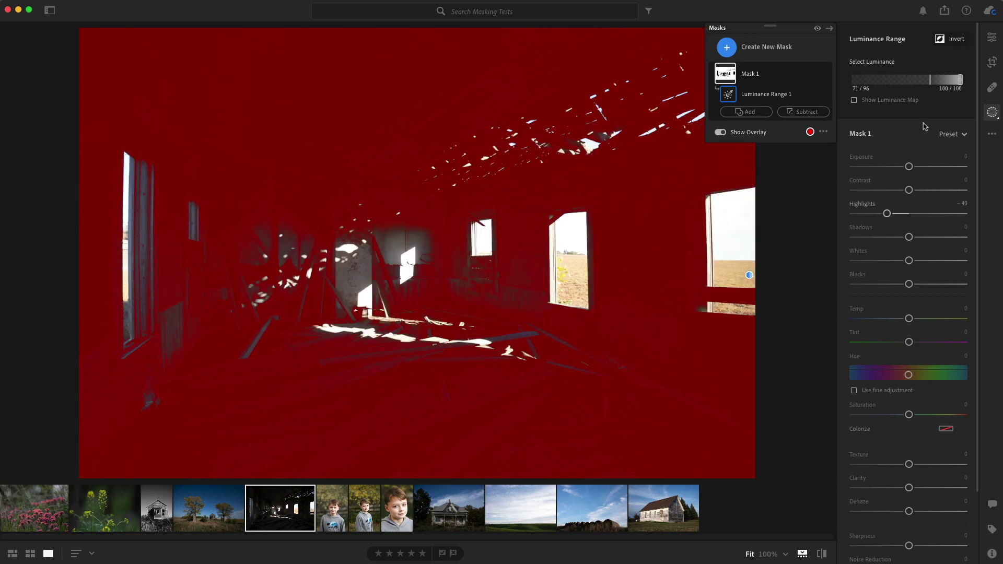
left_click_drag(931, 237, 965, 240)
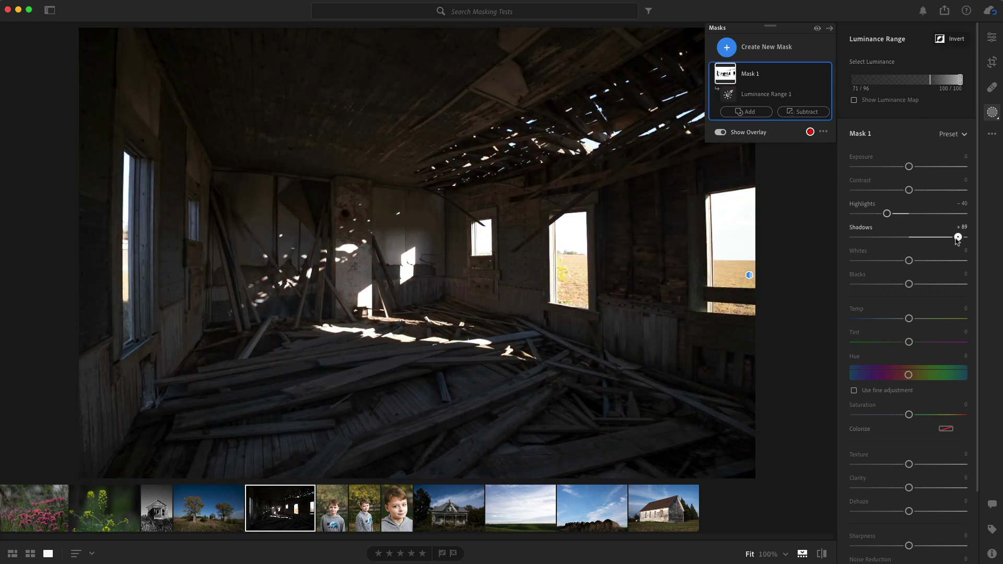
left_click_drag(929, 190, 933, 193)
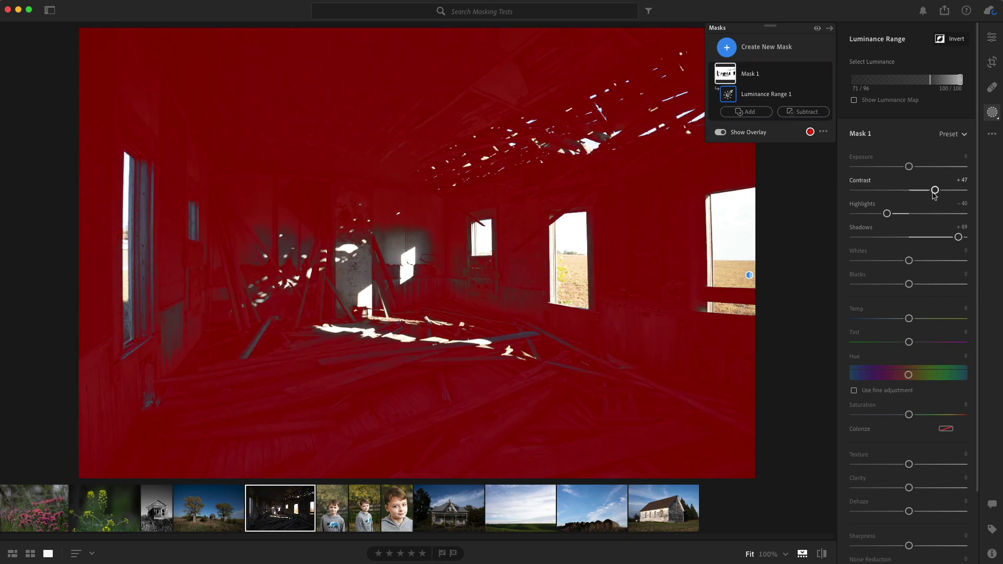
Step: Compare the barn edit with masking hidden and shown, then open the field-and-sky photo
left_click(993, 114)
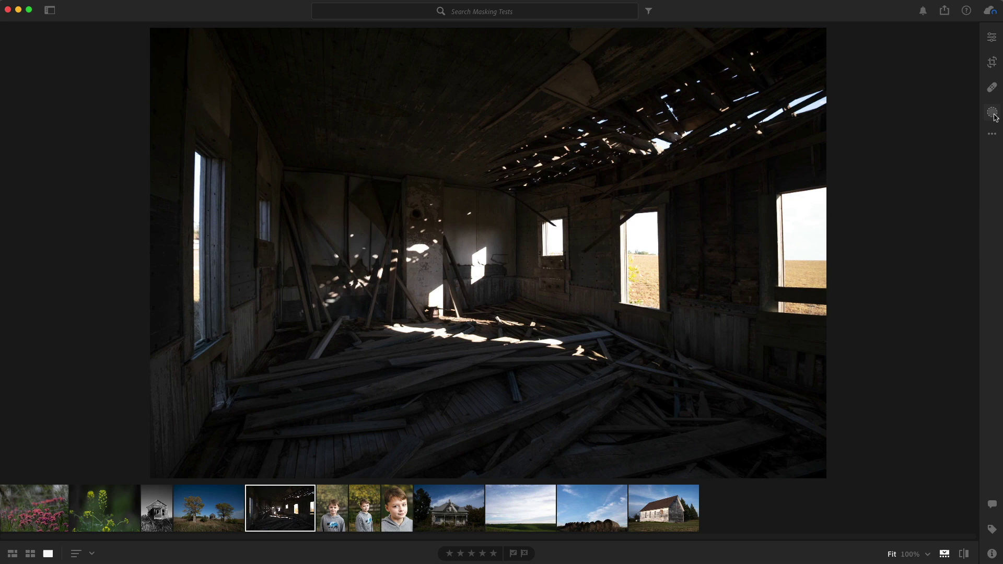
key("backslash")
left_click(993, 114)
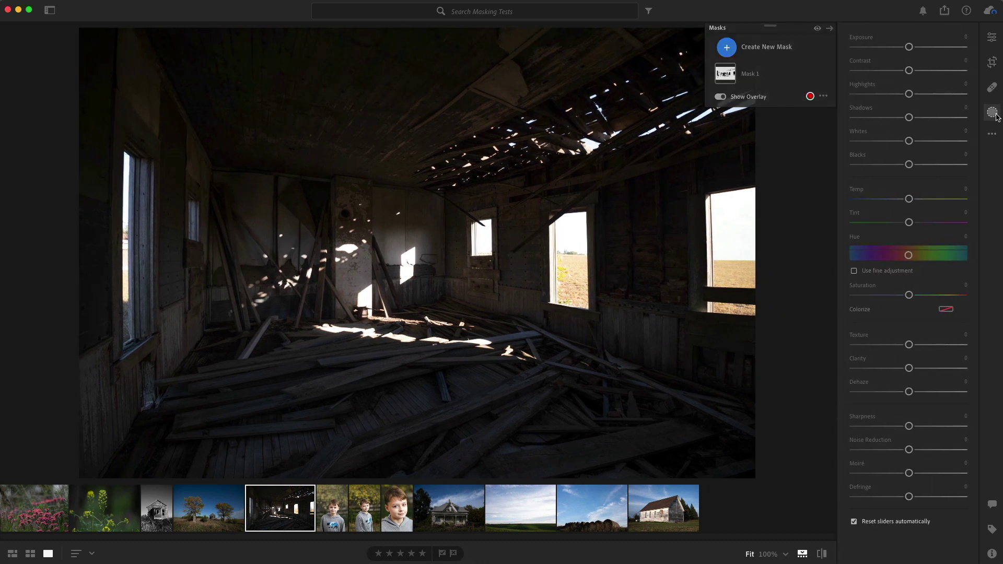
left_click(995, 115)
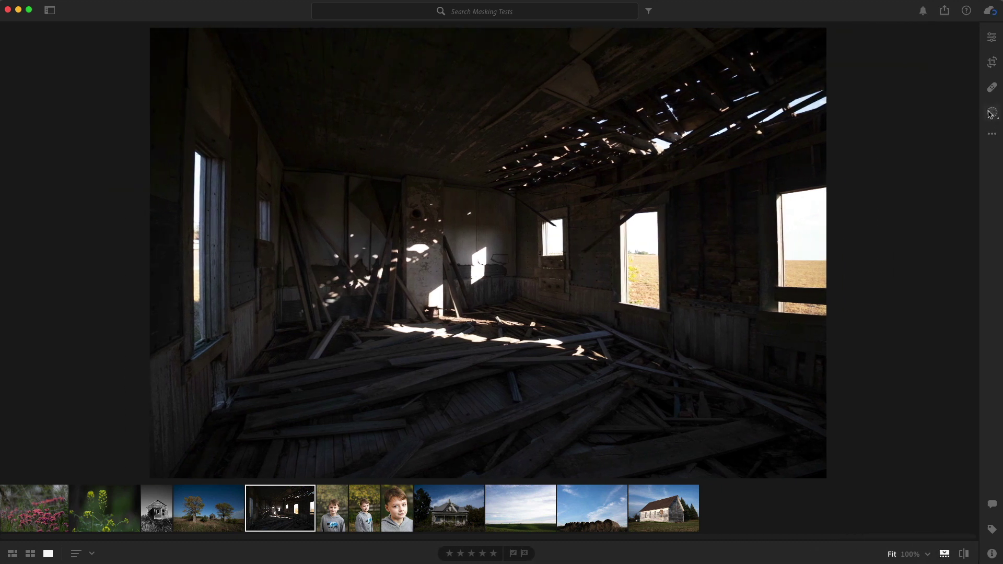
left_click(991, 114)
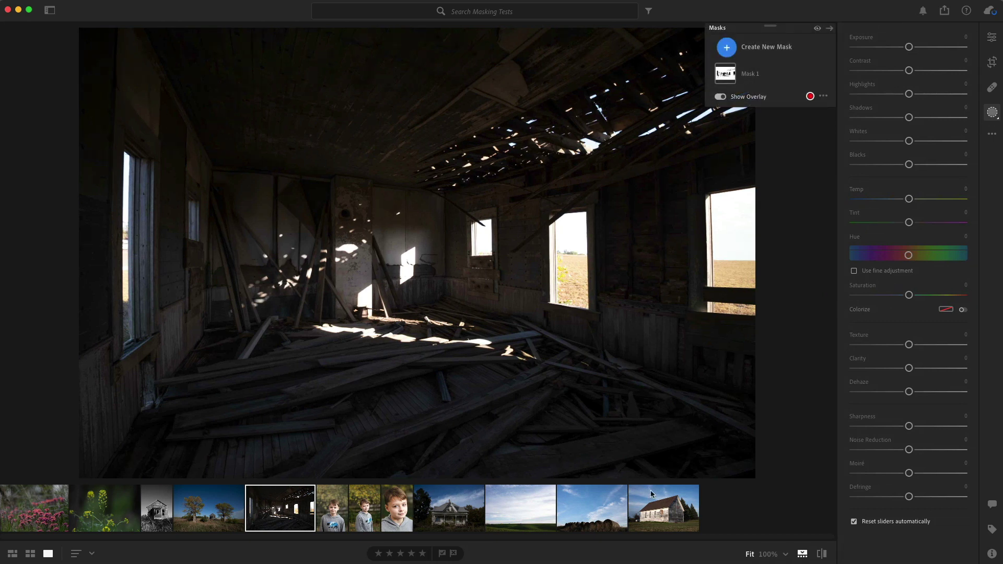
left_click(648, 509)
Step: Open the field-and-sky photo and switch from masking to Crop & Rotate
left_click(539, 512)
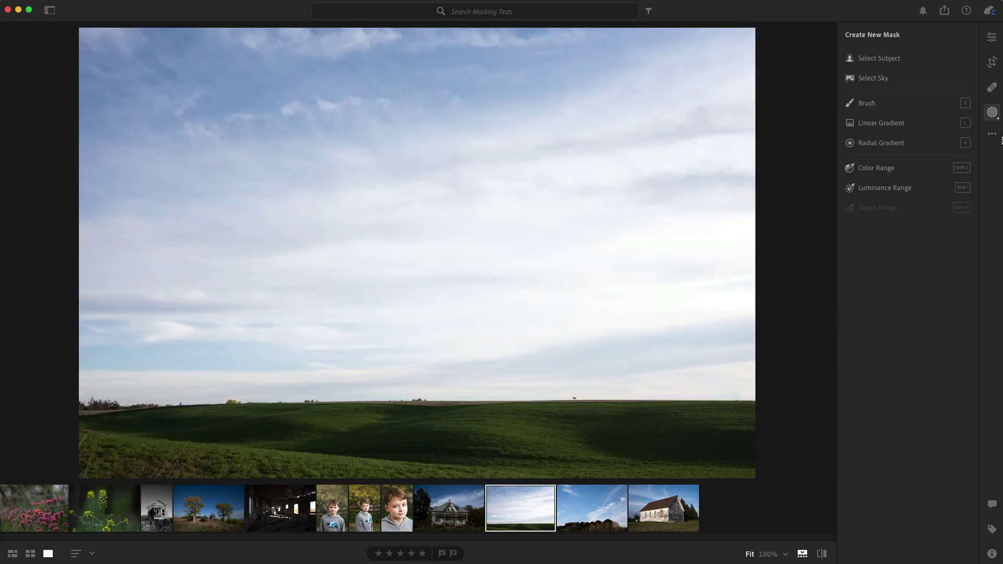
left_click(993, 116)
left_click(992, 114)
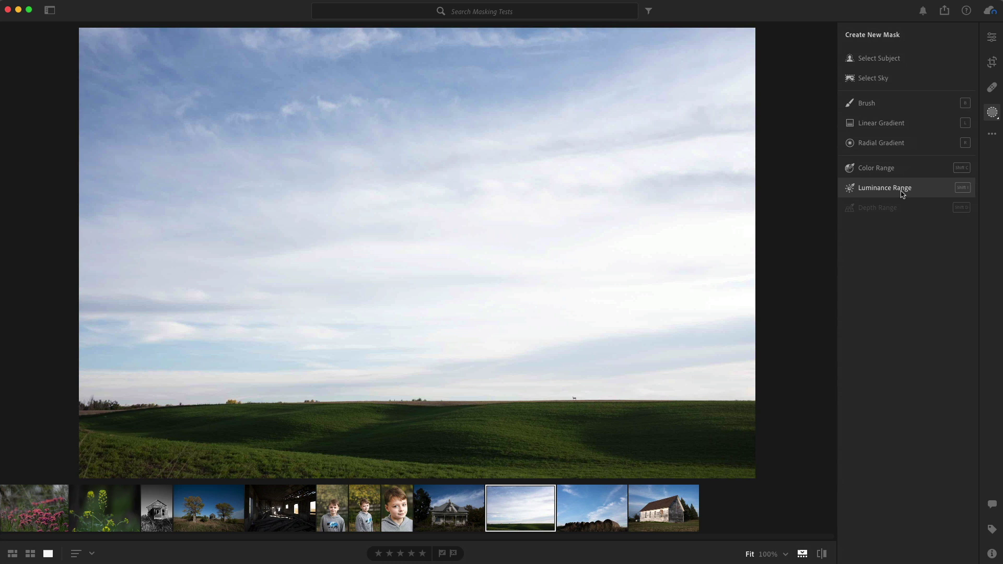
mouse_move(904, 195)
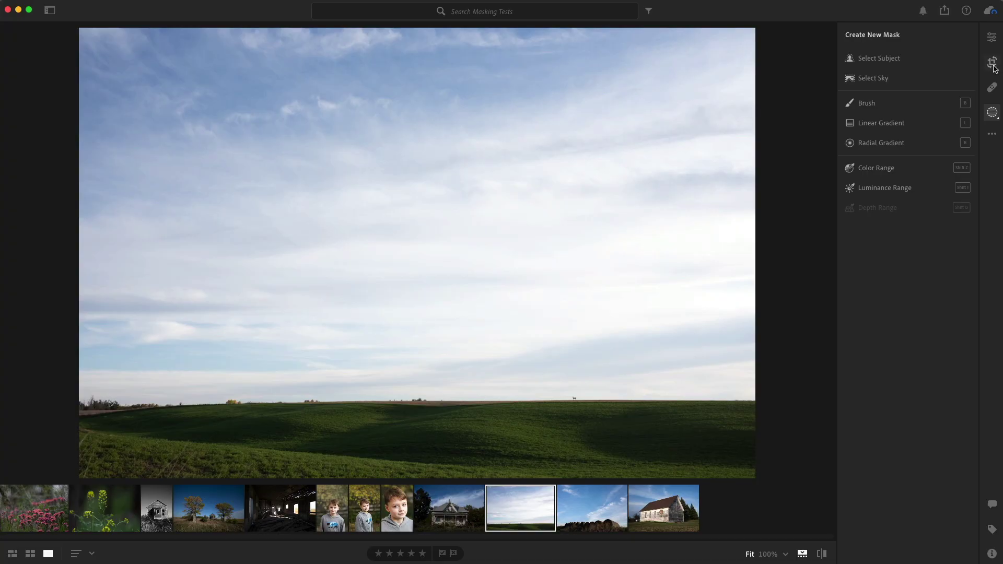
left_click(992, 63)
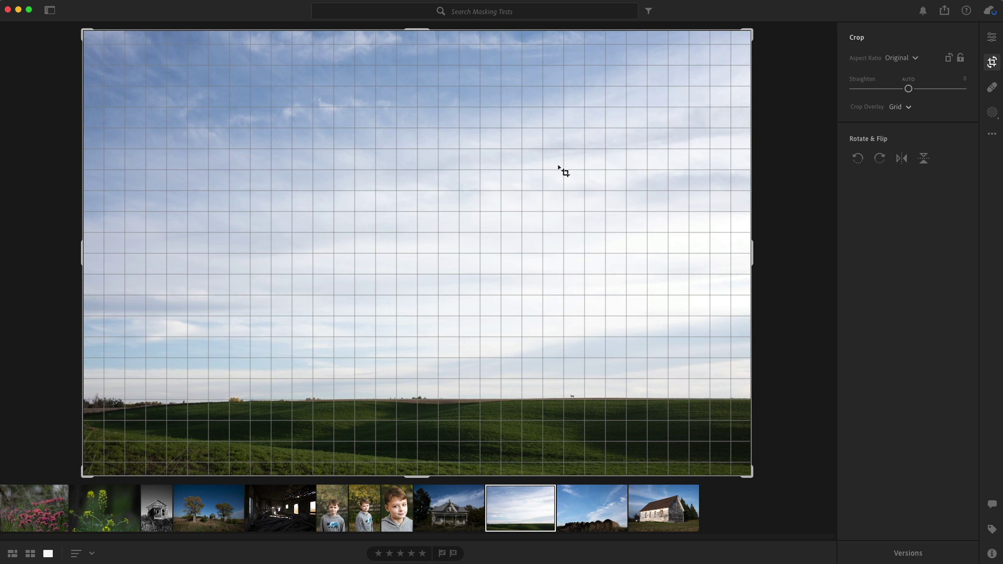
Step: Cycle the crop overlay through Thirds, Diagonal and Center
left_click(896, 107)
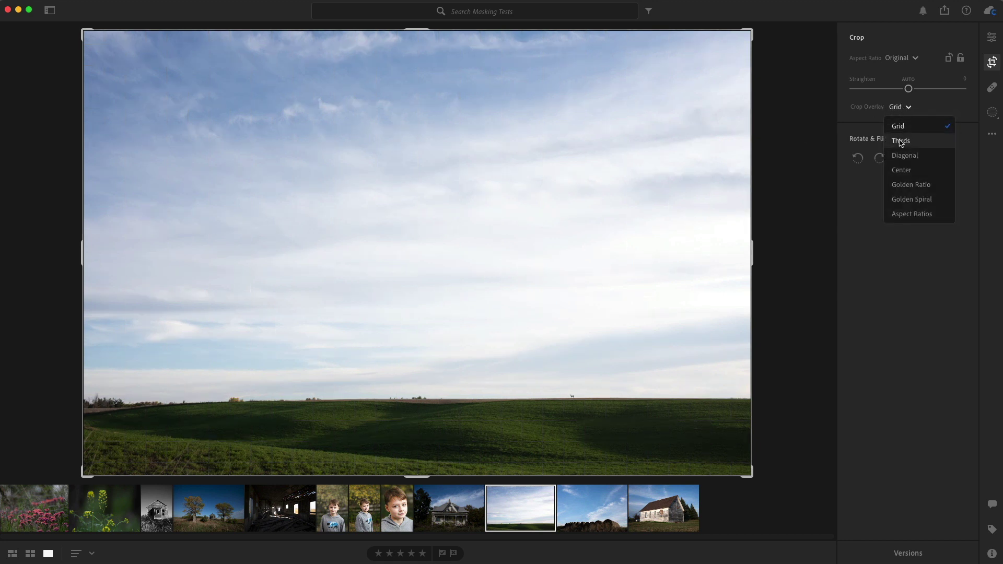
left_click(896, 139)
left_click(900, 107)
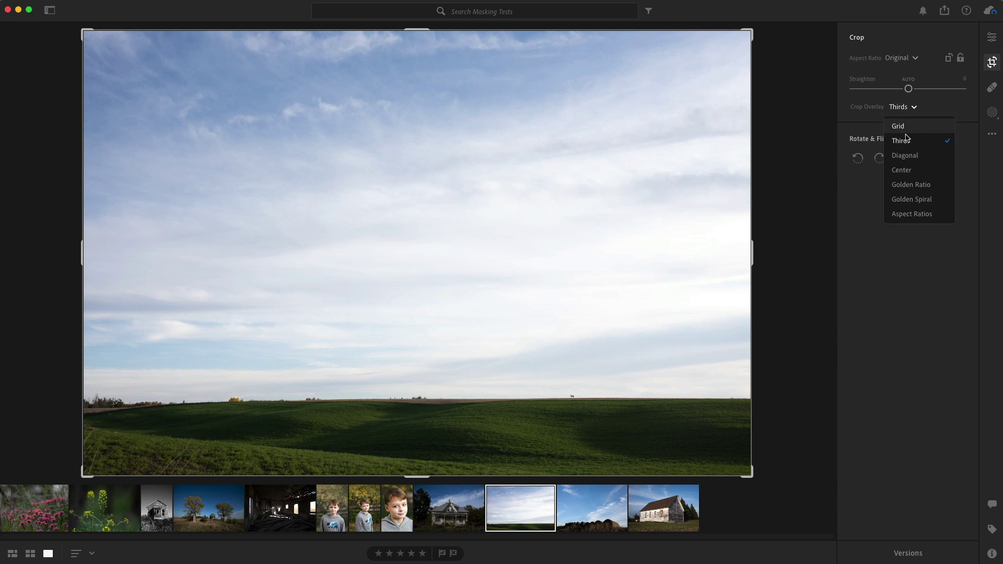
left_click(898, 154)
left_click(899, 107)
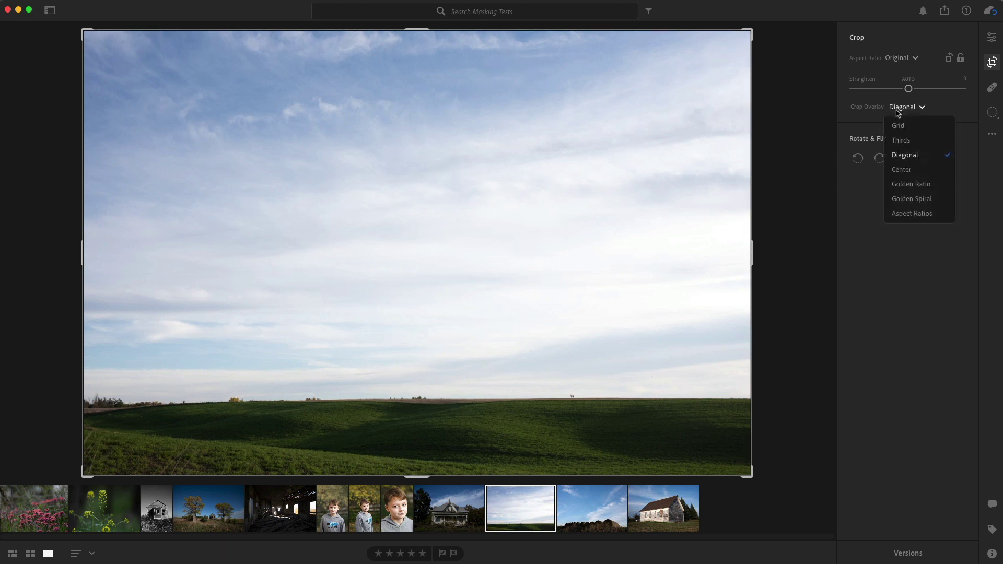
left_click(896, 167)
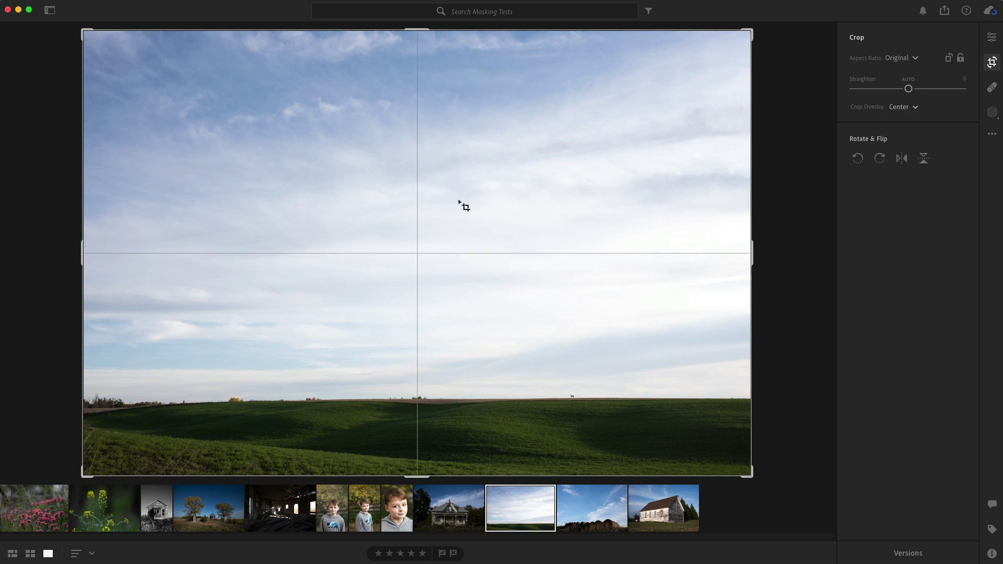
Step: Try Golden Ratio and Golden Spiral overlays, finish on Aspect Ratios, and nudge the left crop edge inward
left_click(911, 107)
left_click(897, 184)
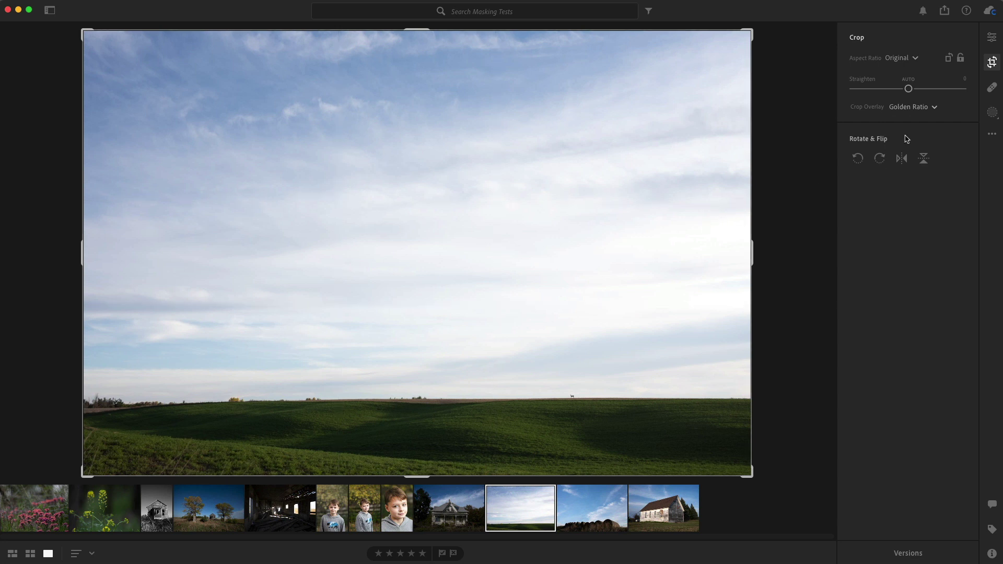
left_click(913, 107)
left_click(911, 198)
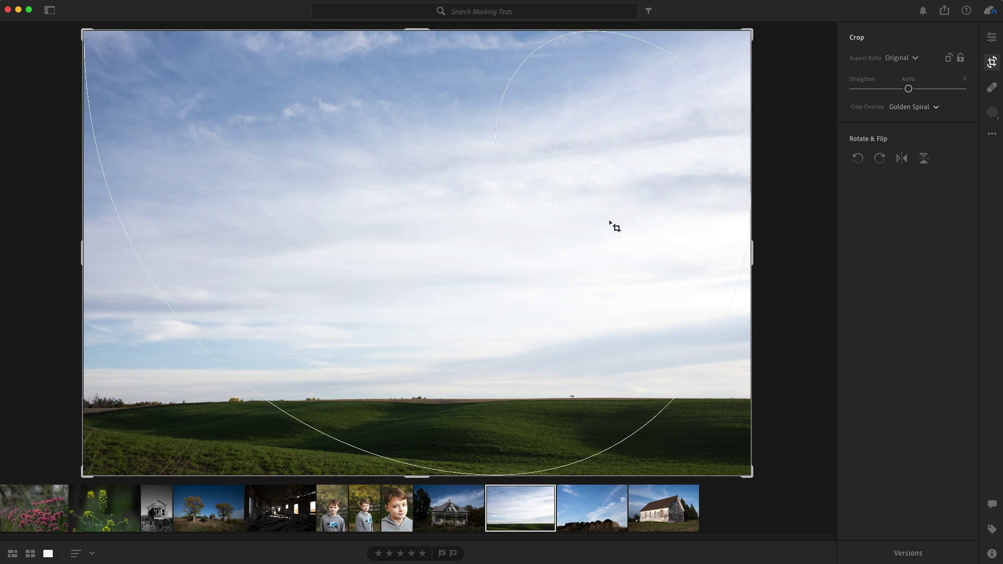
left_click(935, 109)
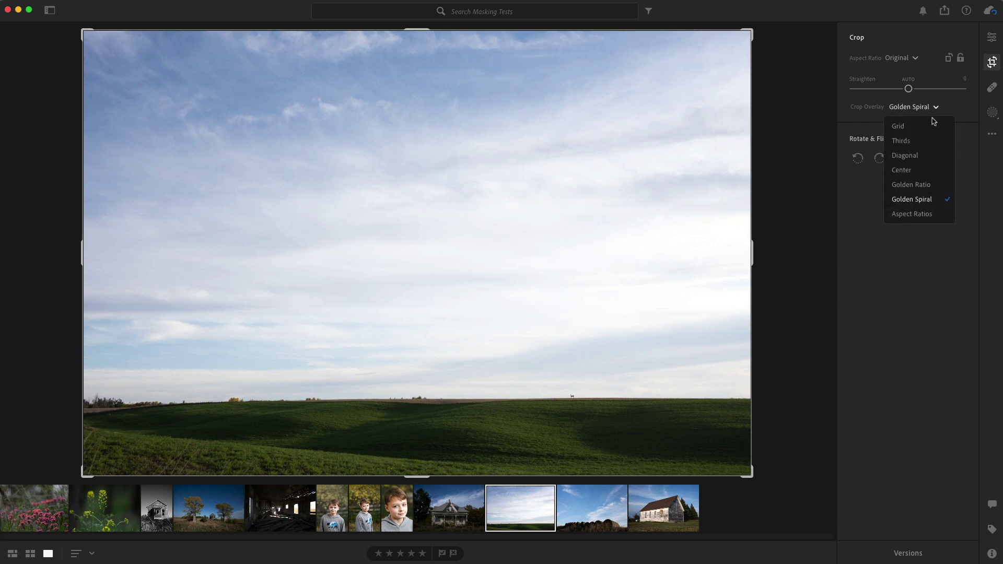
left_click(909, 214)
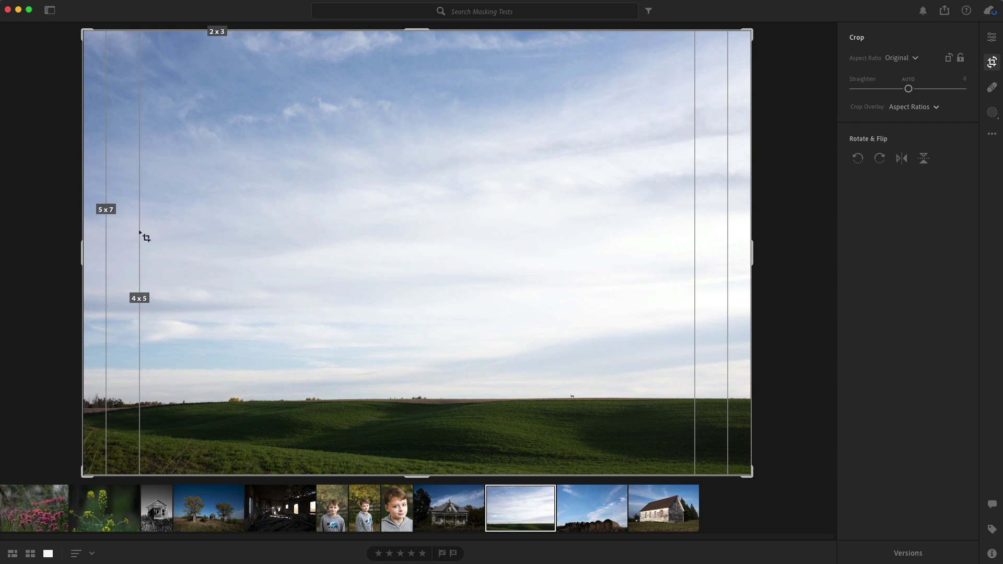
mouse_move(83, 250)
left_mouse_down()
mouse_move(103, 250)
mouse_move(82, 253)
left_mouse_up()
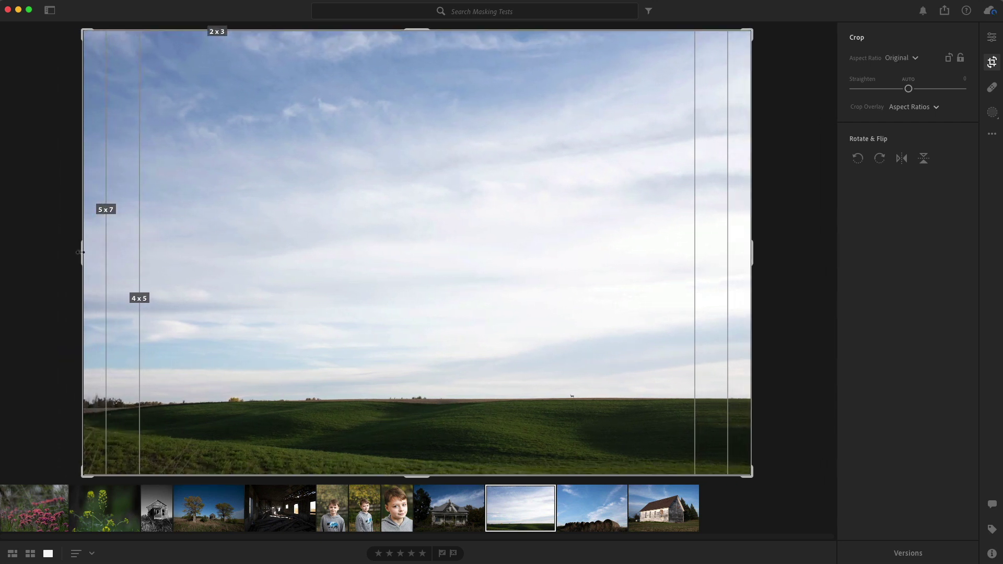